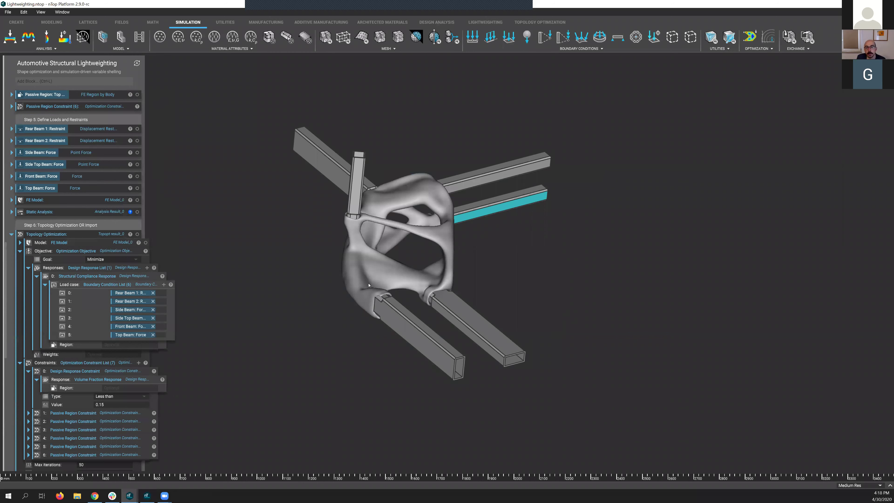
click(292, 284)
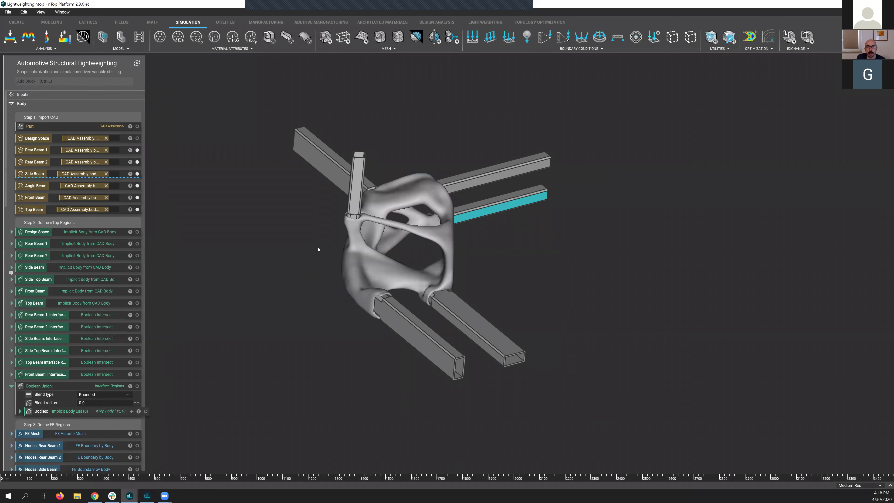
double_click(82, 117)
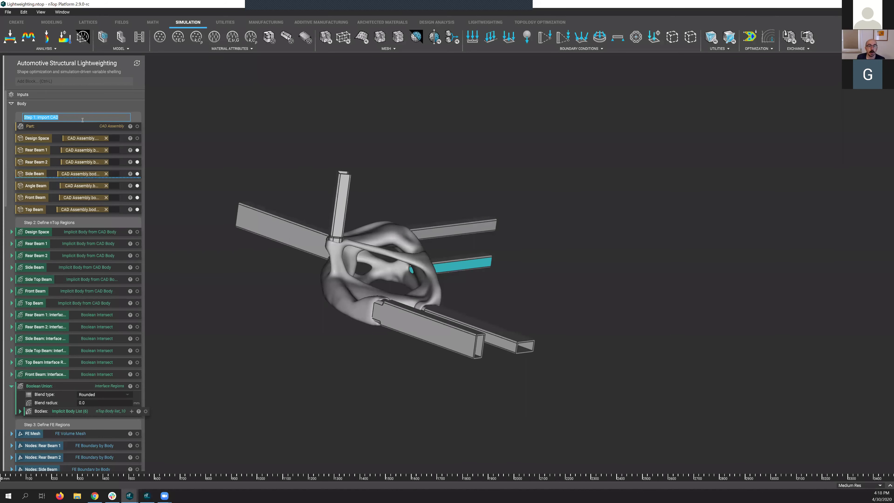
click(83, 120)
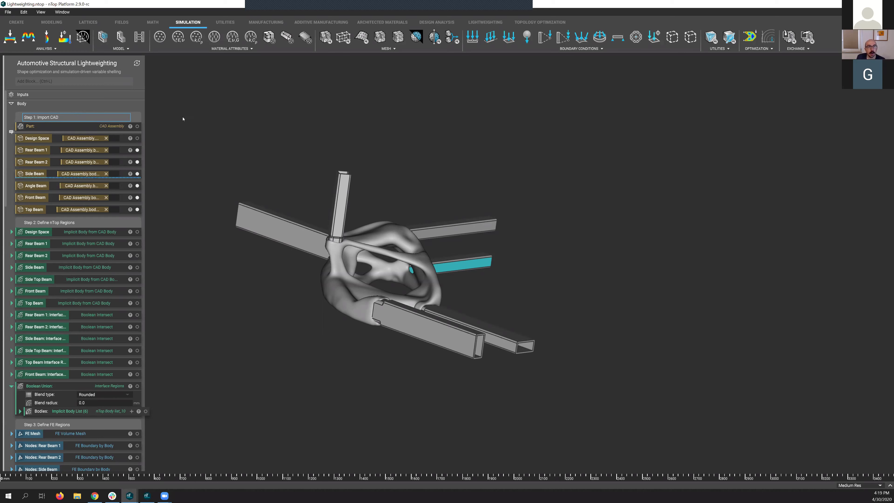
click(196, 114)
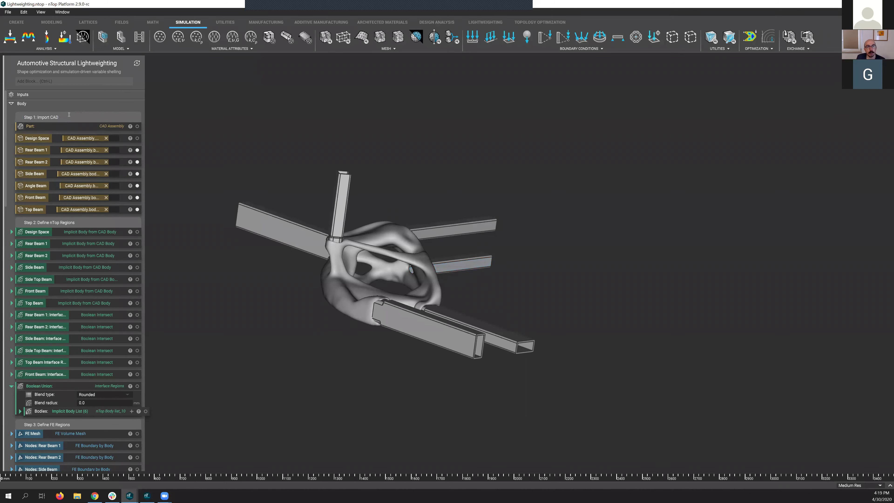
double_click(68, 116)
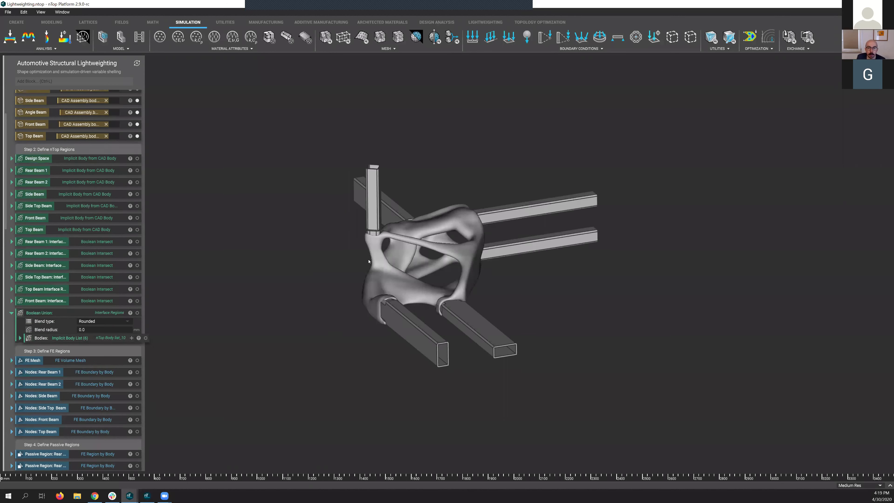
- Inspect the inside of the shape-optimized node with a global section cut, shifting the horizontal cutting plane along Z before closing it
middle_drag(392, 262, 370, 262)
scroll(370, 261, down, 3)
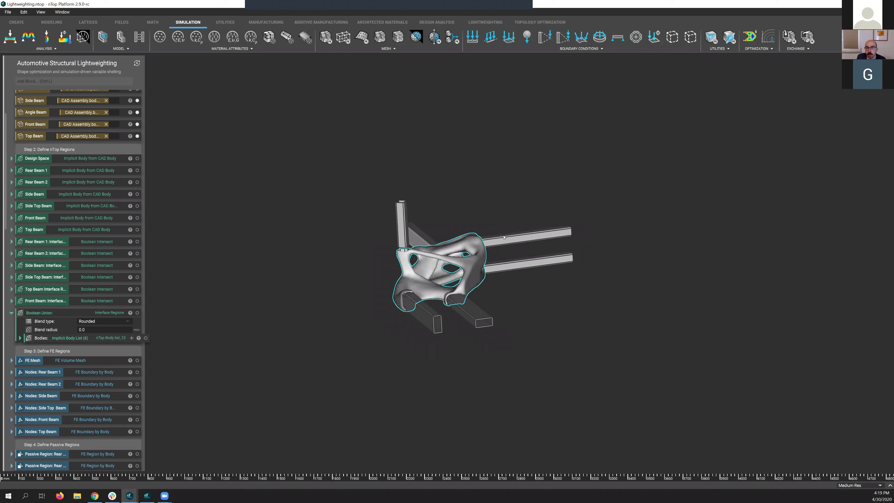
key(x)
middle_drag(498, 242, 474, 251)
drag(437, 261, 441, 282)
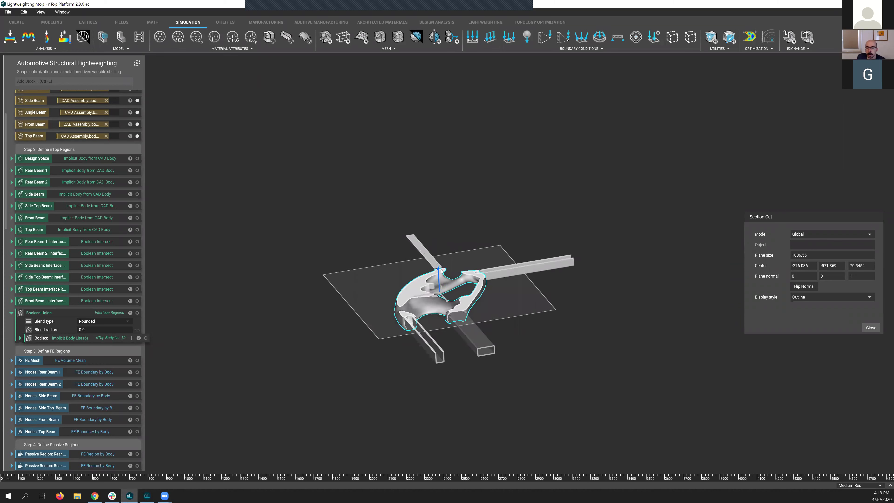
drag(443, 257, 444, 263)
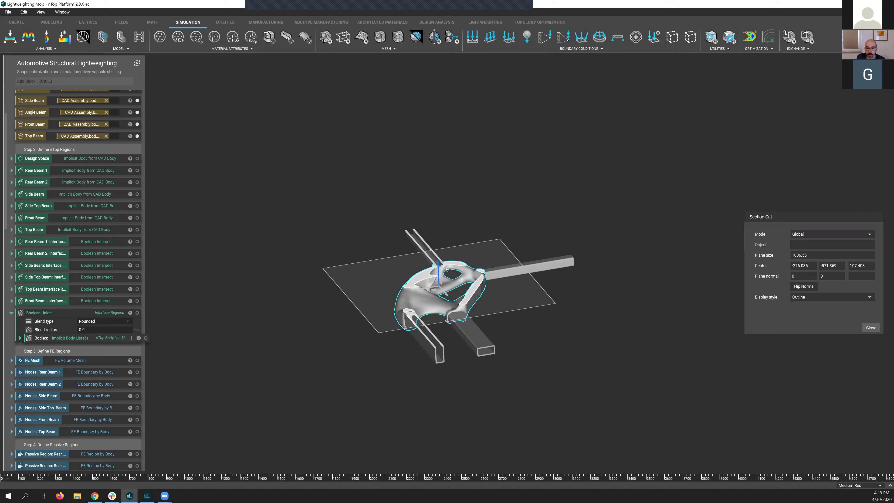
drag(445, 268, 446, 272)
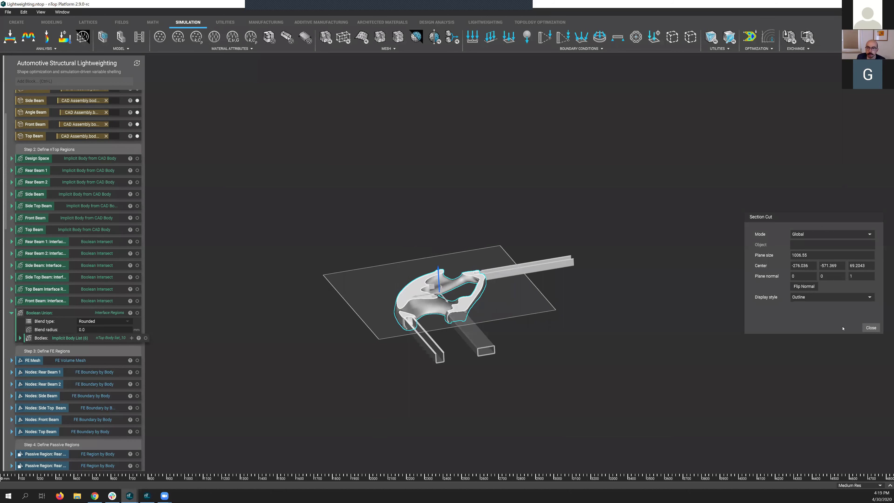
click(871, 328)
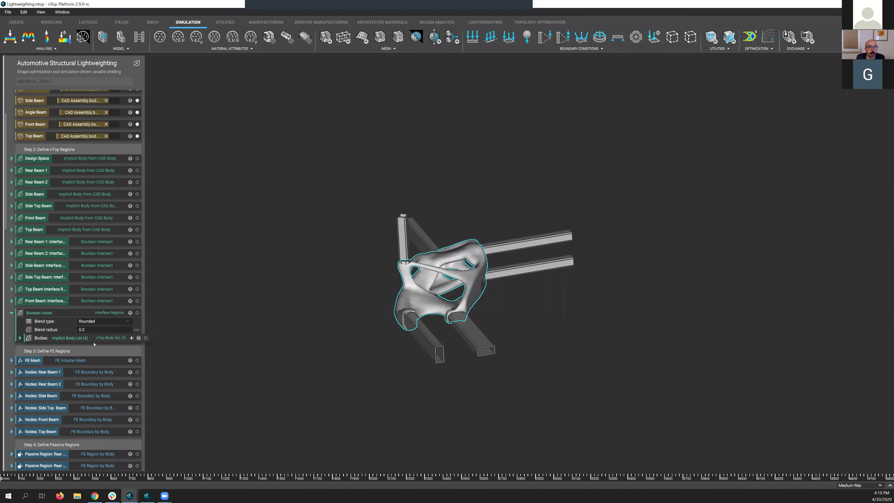
- View the Stress Modifier ramp in the field viewer and undo any accidental edit to the notebook
scroll(94, 344, down, 5)
scroll(94, 344, down, 5)
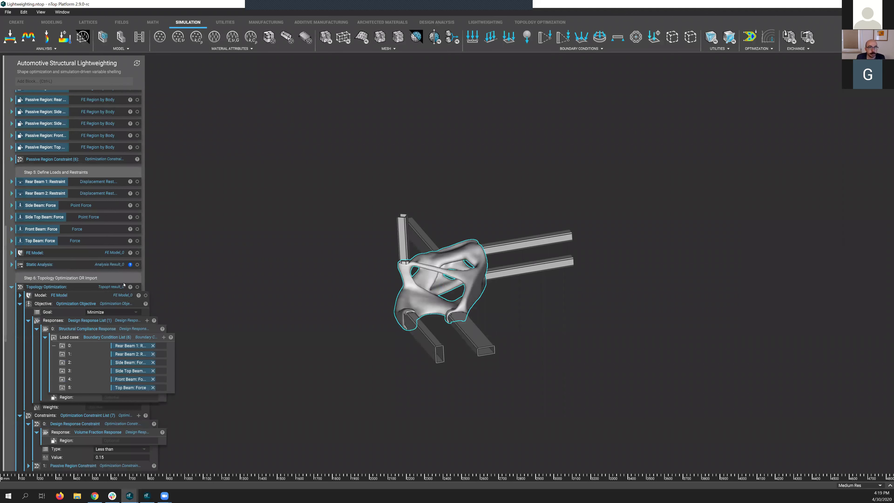
scroll(124, 284, down, 10)
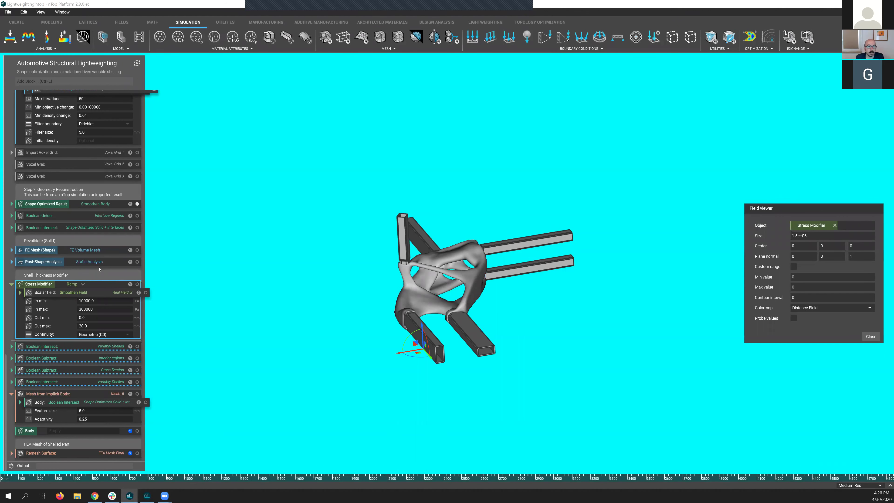
click(90, 346)
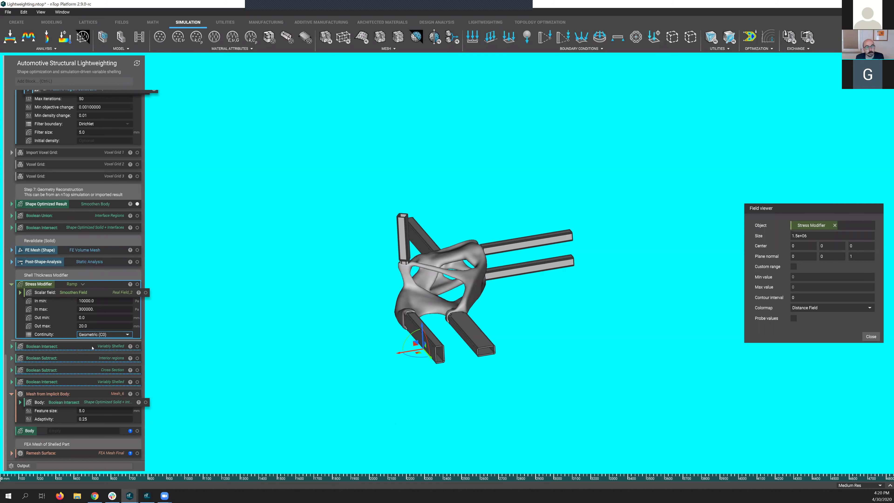
key(ctrl+z)
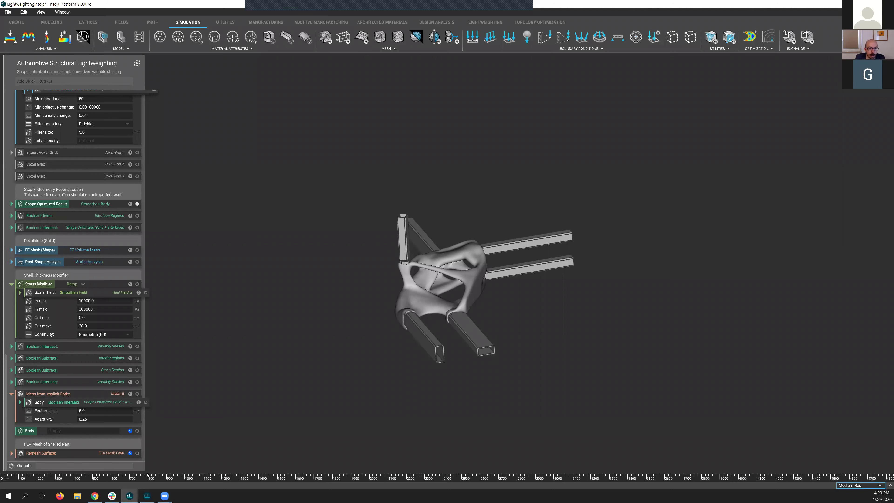
- Switch to the empty new notebook and add a 10 mm Cube centered at the origin
click(129, 496)
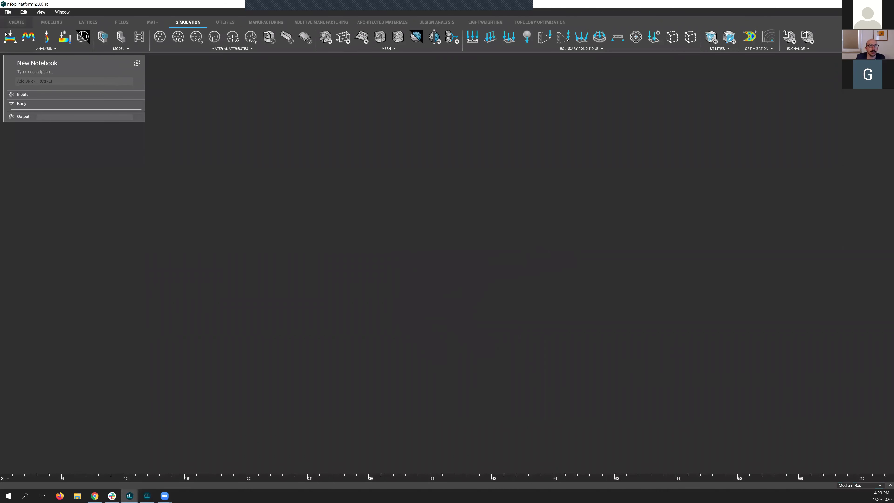
click(22, 24)
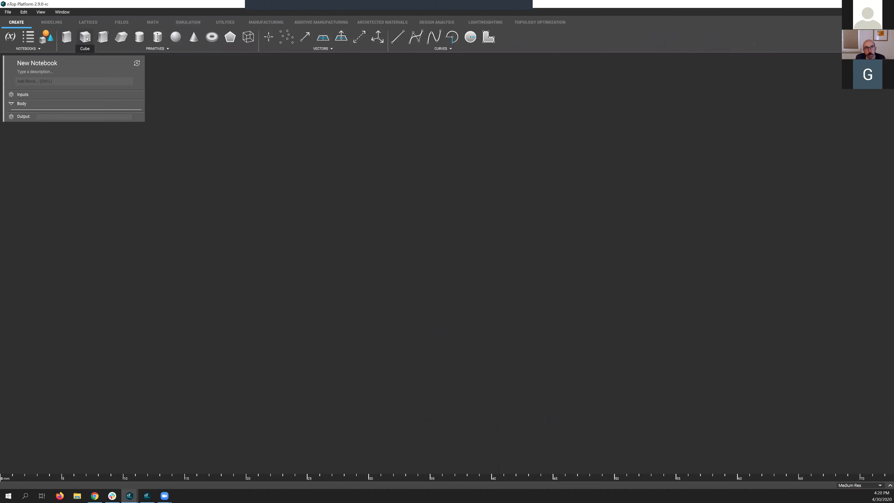
click(90, 42)
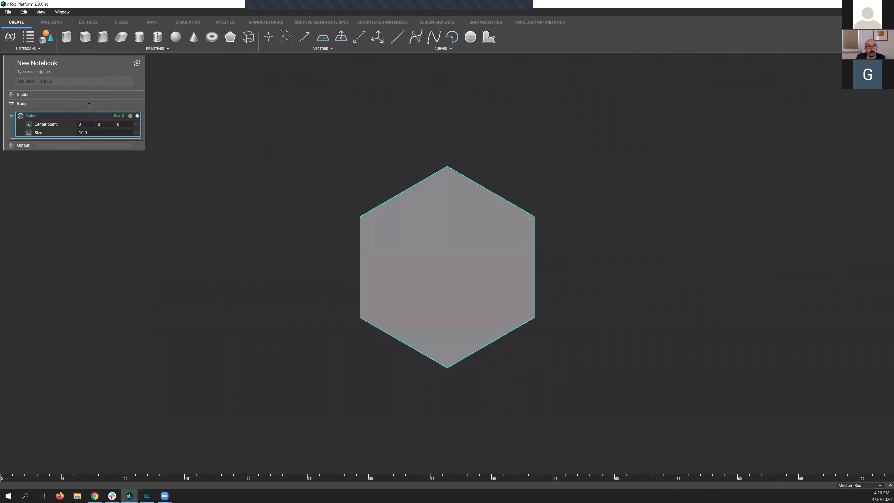
click(58, 81)
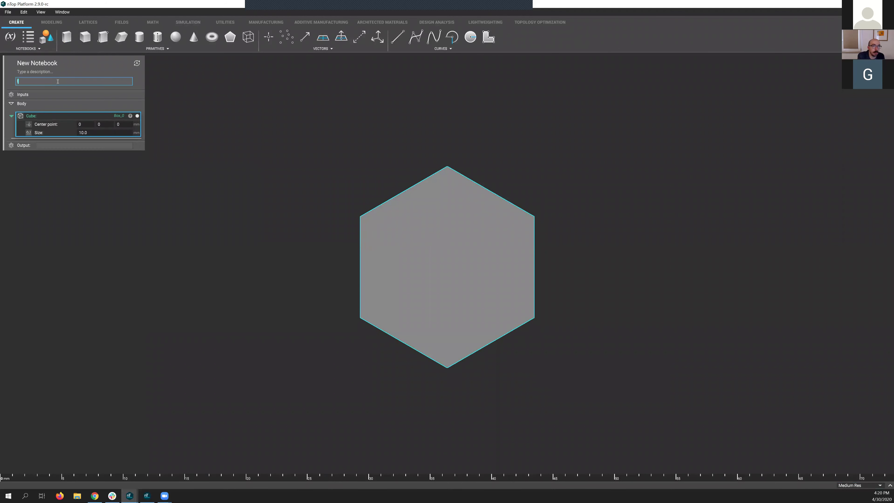
text(latti)
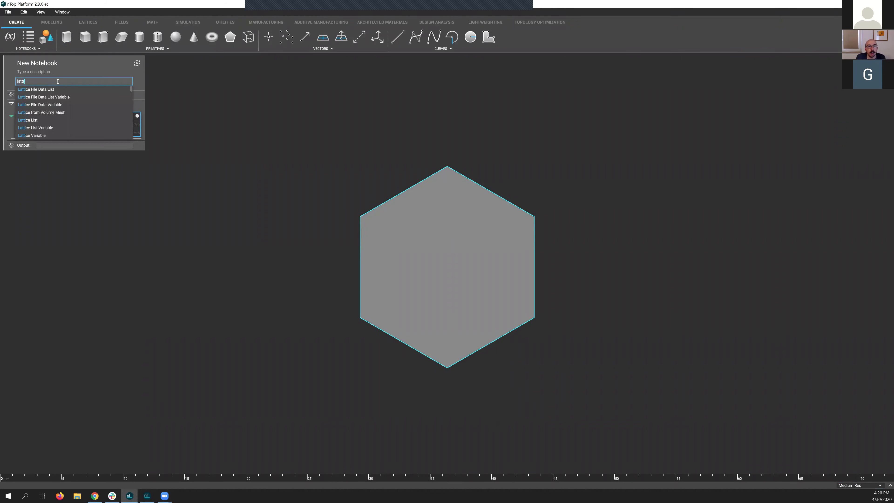
text(ce)
click(300, 170)
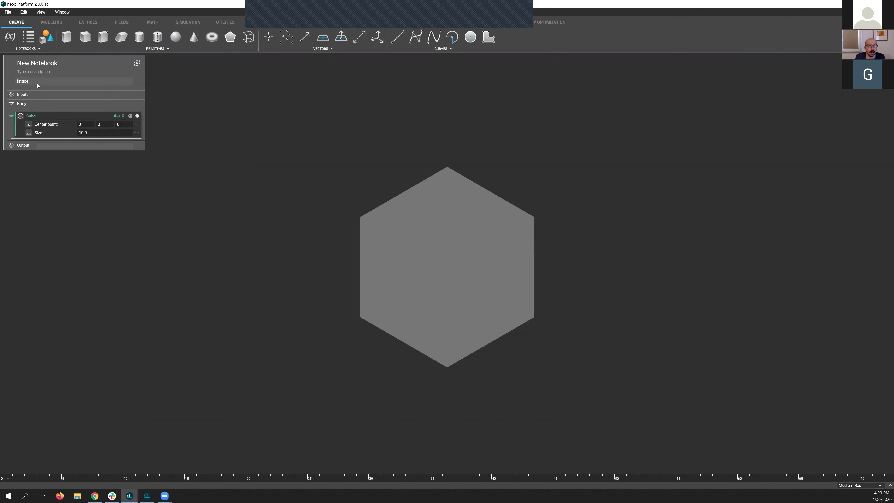
- Add a Volume Lattice that fills the cube, with unit type Body centered cubic and fill type All inside
click(88, 22)
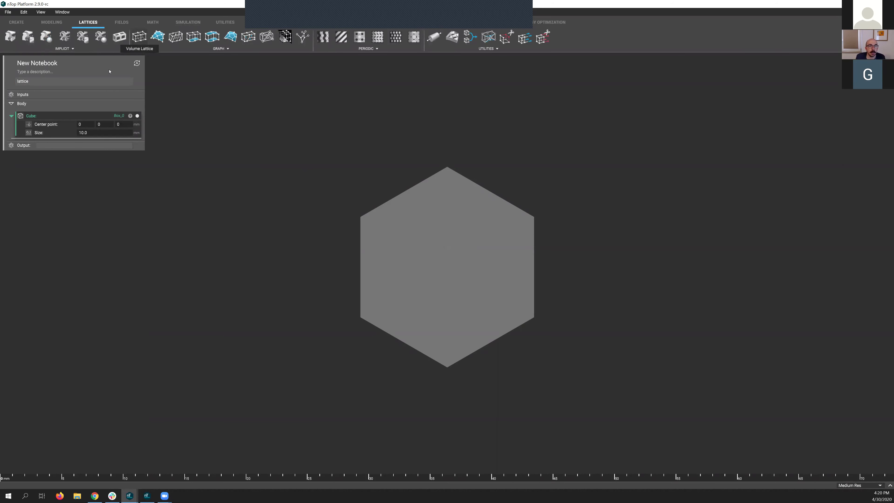
drag(86, 155, 97, 192)
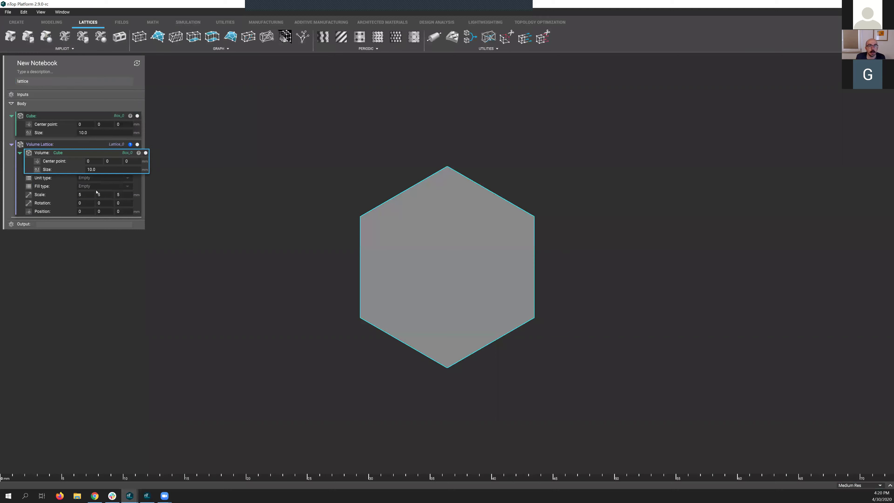
click(102, 178)
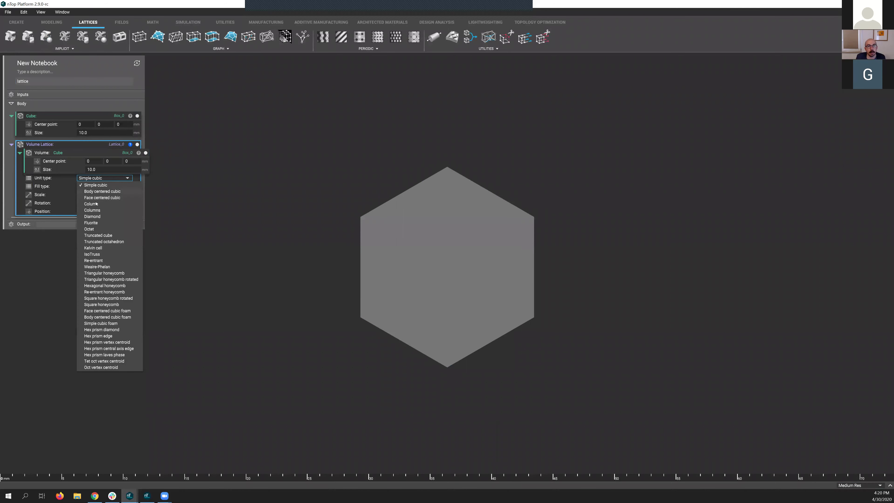
click(102, 191)
click(102, 187)
click(92, 200)
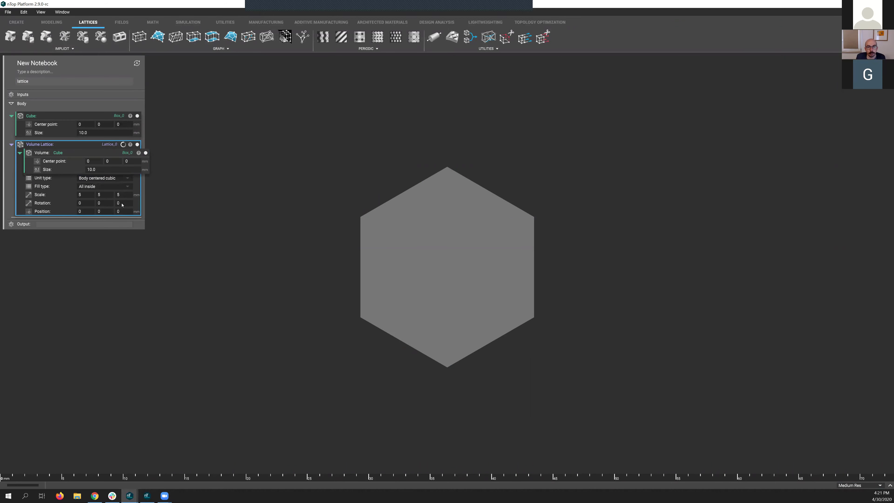
- Set the volume lattice's scale to 3, 3, 3 mm
click(90, 195)
text(3)
key(Tab)
text(3)
key(Tab)
text(3)
key(Return)
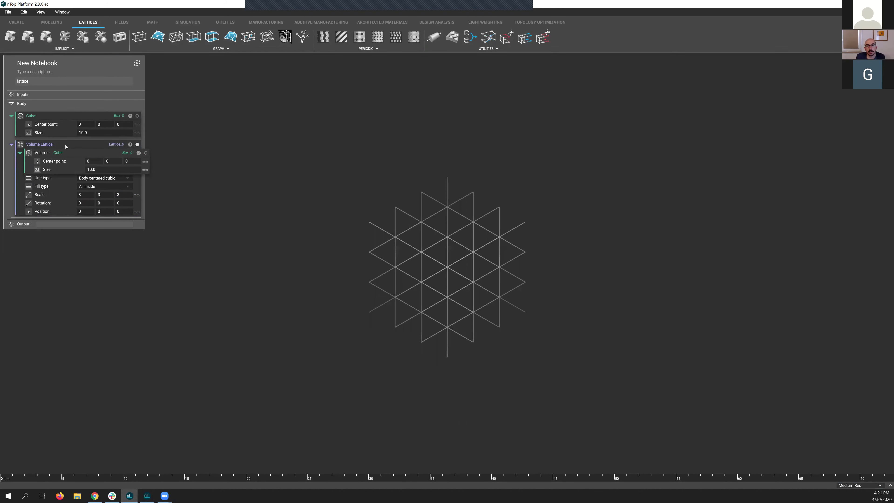
- Add a Thicken Body block with the volume lattice as its body and a thickness of 0.5 mm
click(115, 149)
click(53, 81)
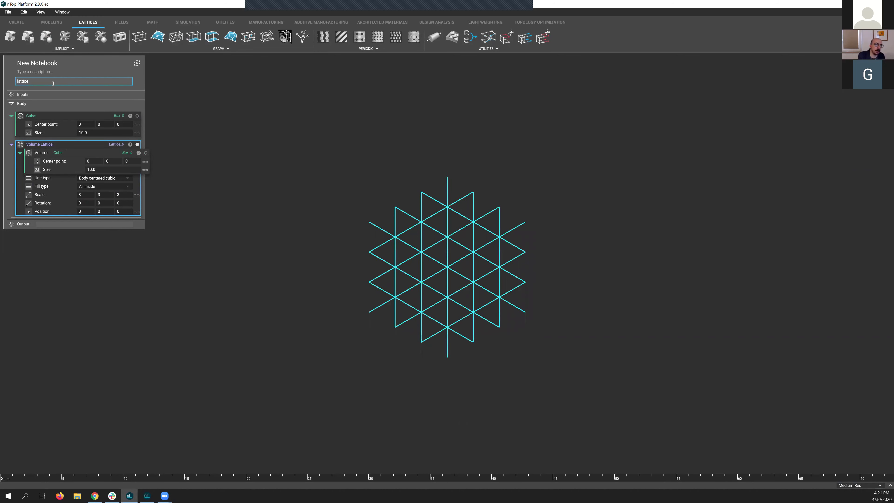
text(thicken)
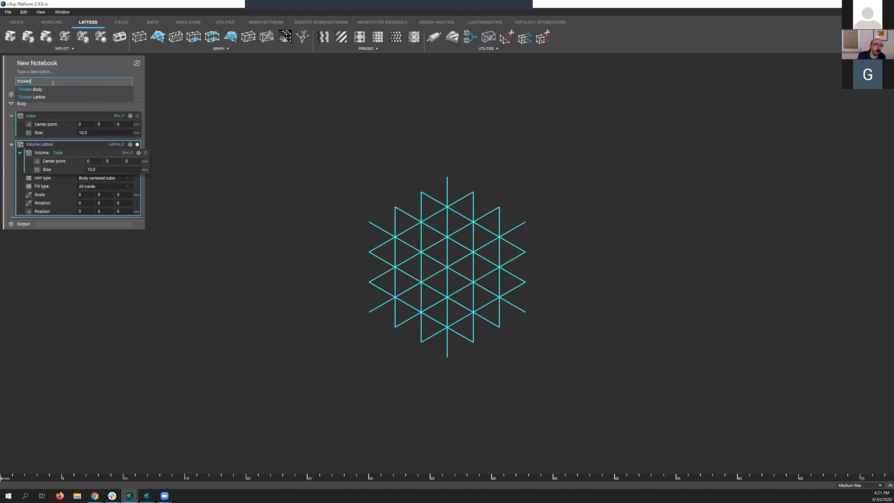
key(Return)
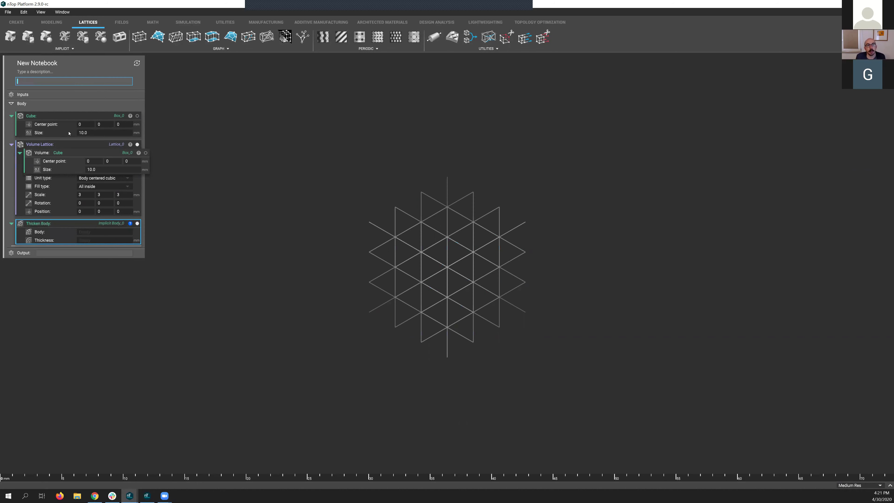
drag(57, 143, 86, 248)
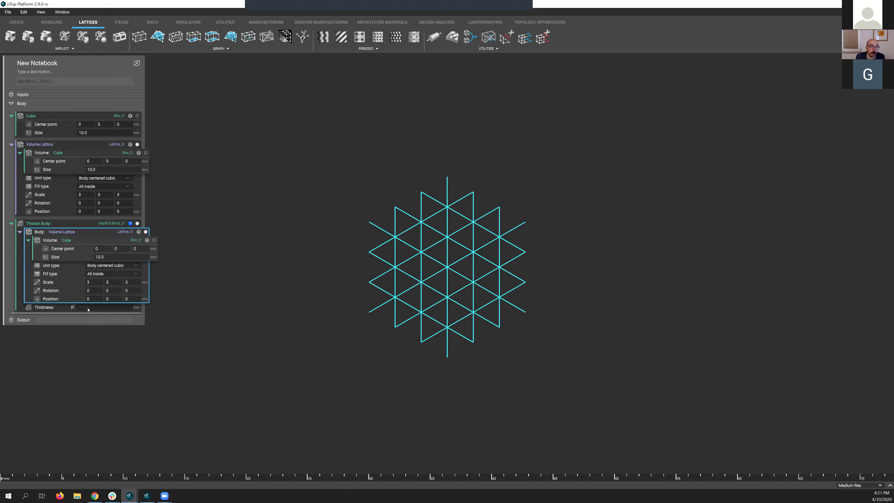
click(88, 307)
text(0.5)
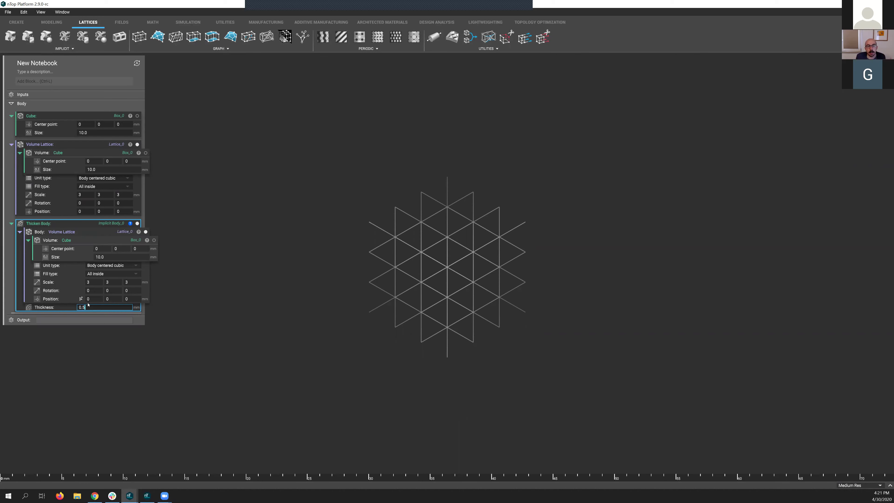
key(Return)
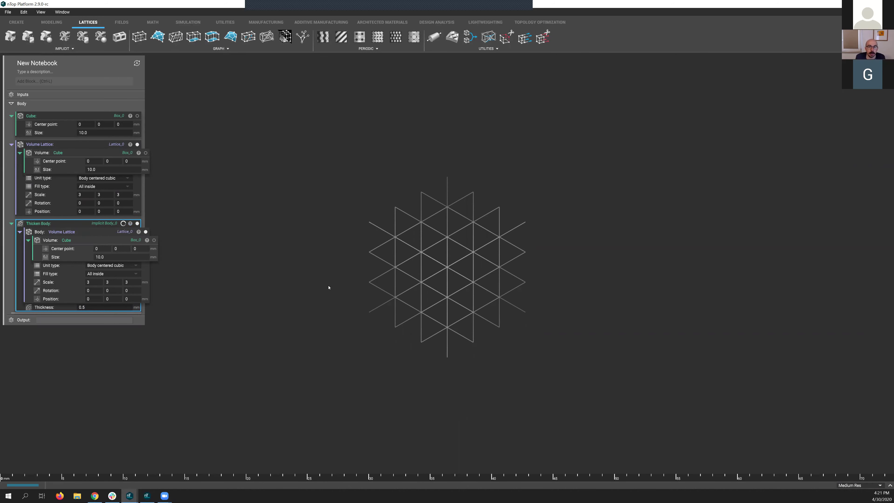
- Add empty Merge Meshes and Filter Mesh List blocks to the notebook
click(60, 78)
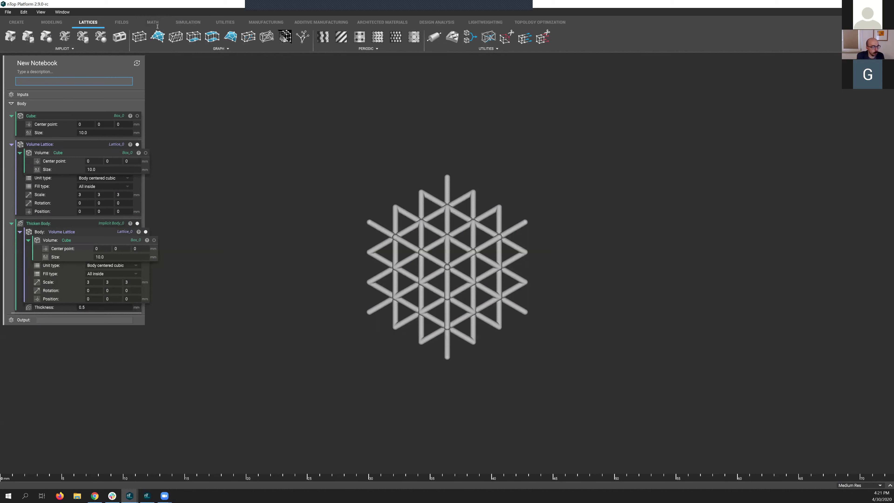
text(merge)
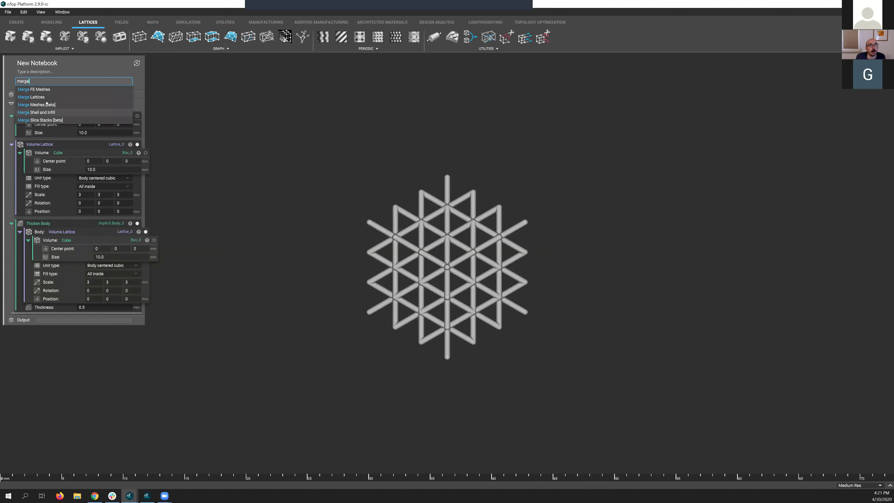
click(54, 105)
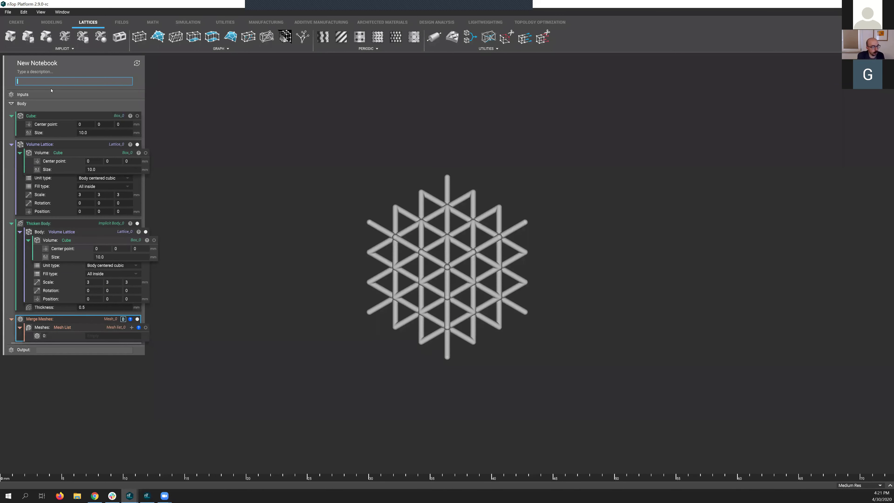
text(filter mesh)
key(Return)
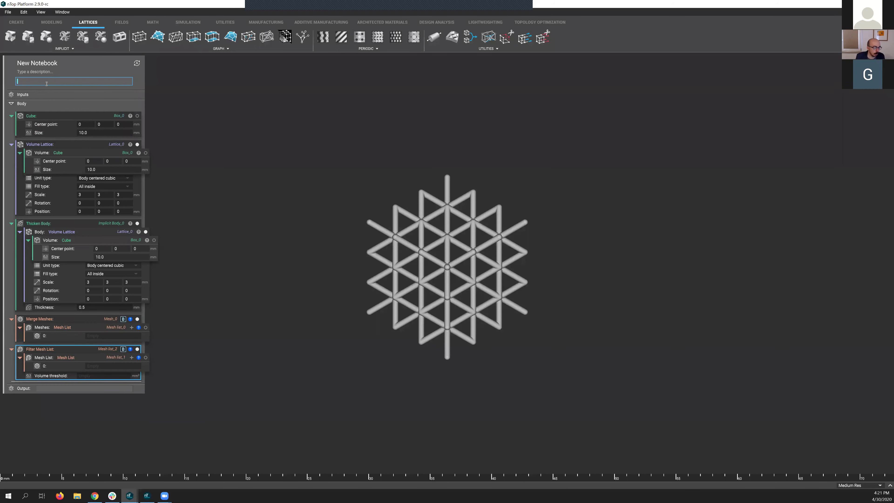
- Add an empty Split Mesh block to the notebook
text(spl)
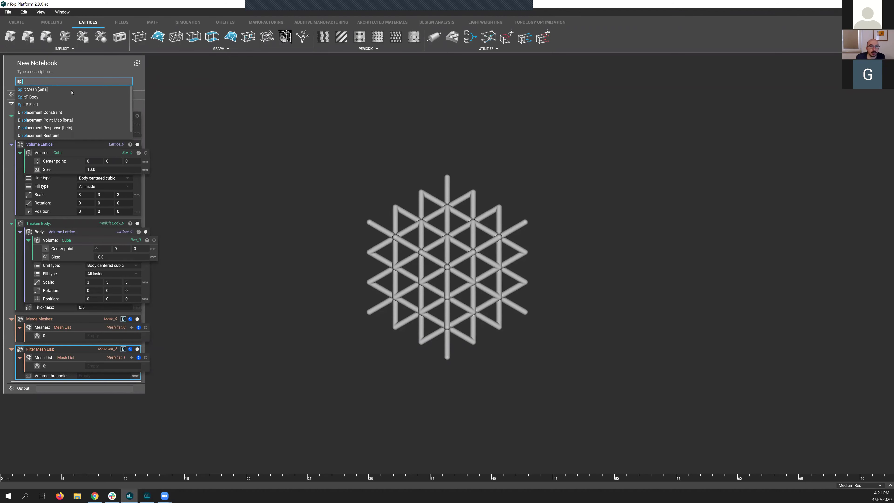
key(Return)
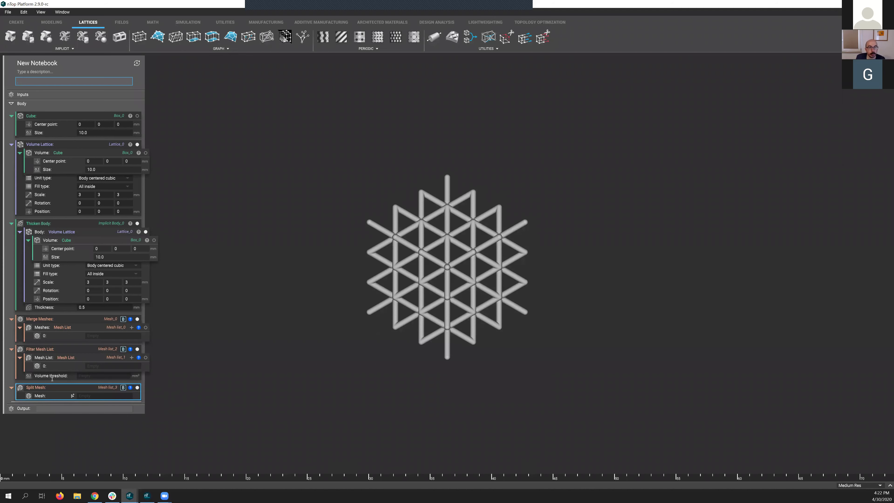
click(40, 350)
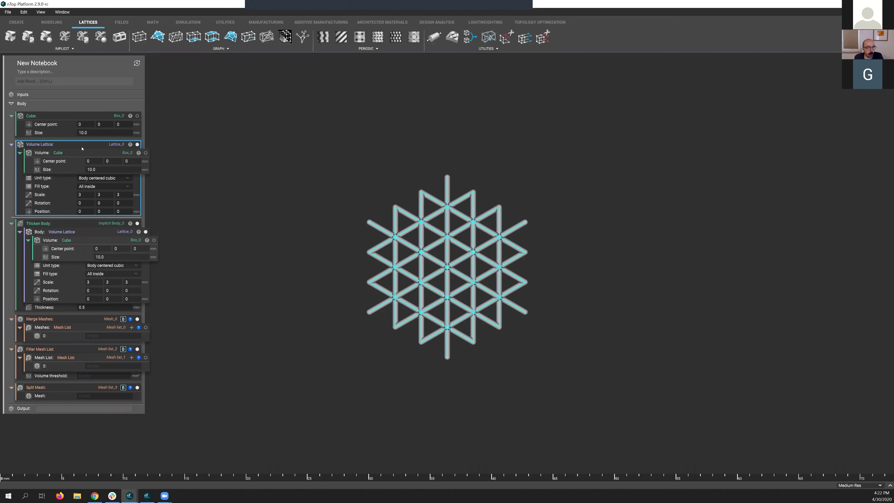
- Isolate the volume lattice and add a Slice Lattice block that uses it as its lattice
key(i)
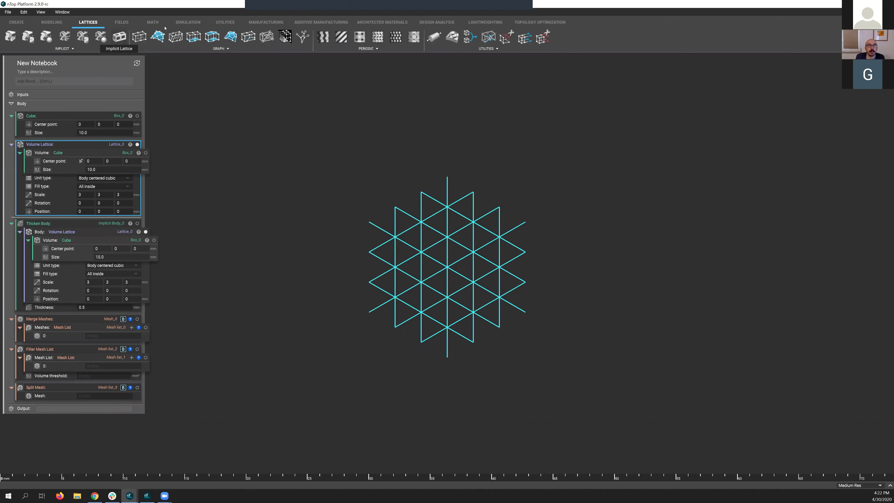
click(267, 23)
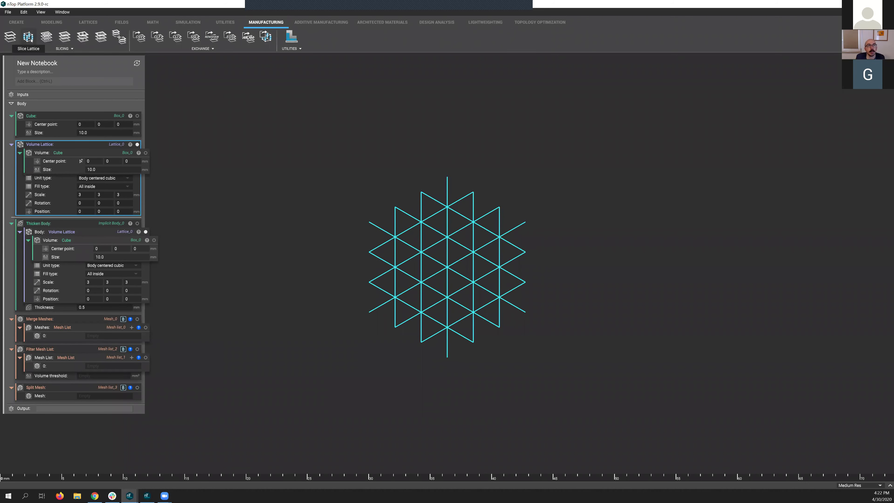
drag(65, 146, 82, 233)
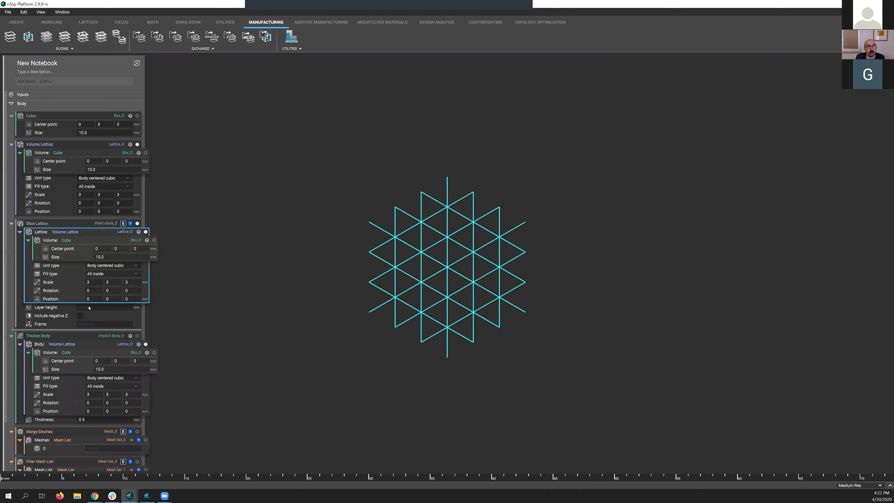
- Set the Slice Lattice layer height to 0.1 mm and include negative Z
click(89, 308)
text(1)
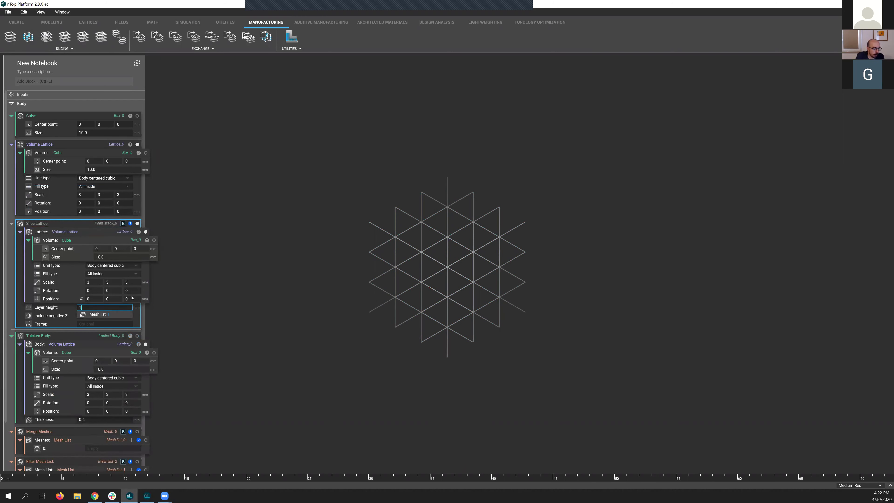
key(BackSpace)
text(0.1)
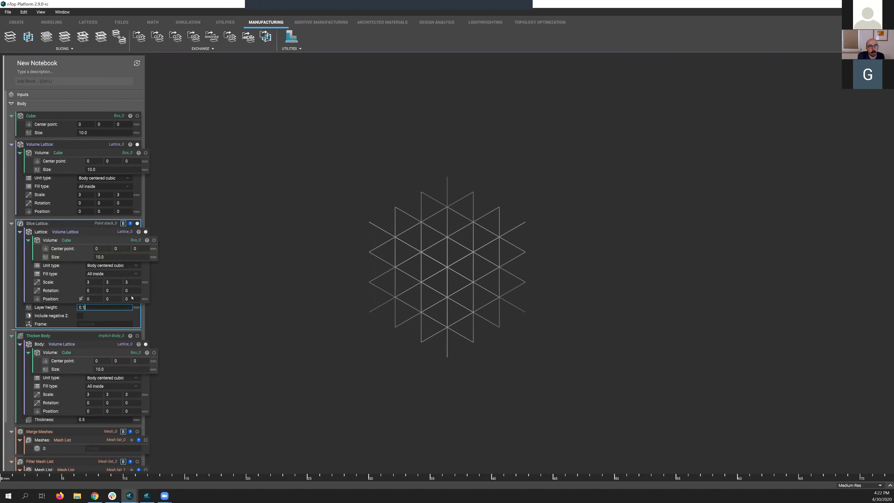
key(Return)
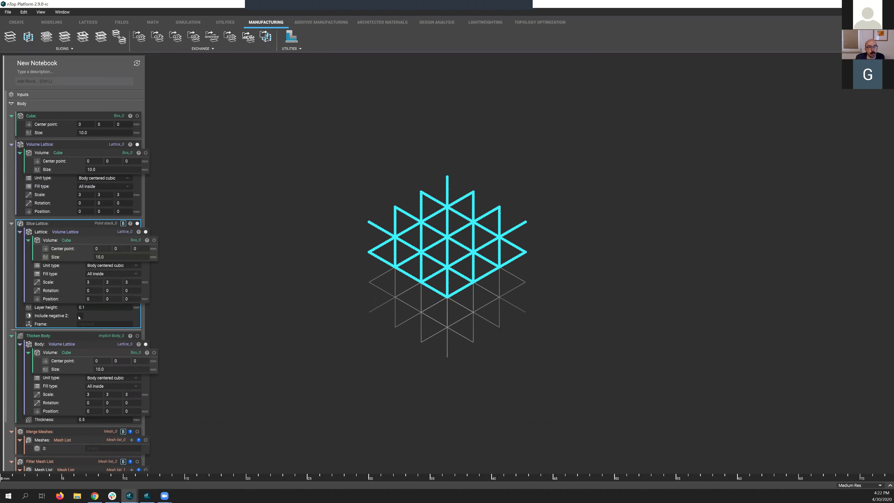
click(80, 316)
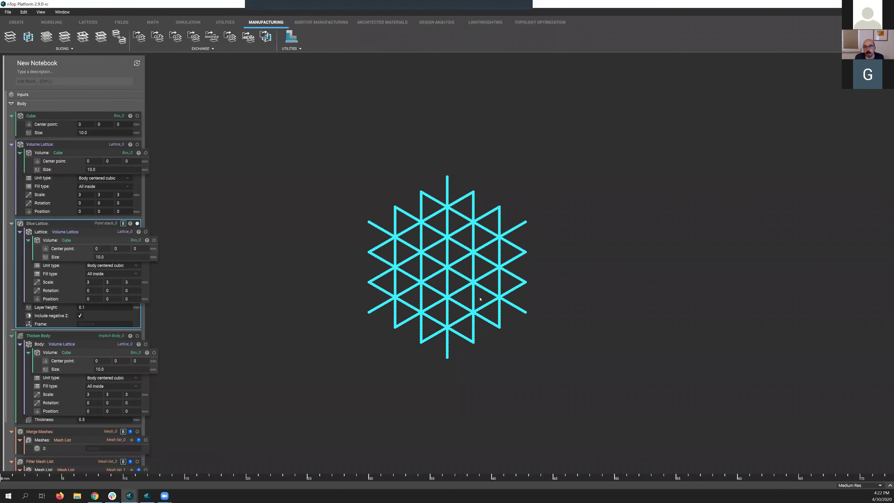
- Examine the point stack of the sliced lattice up close and from several angles
scroll(480, 299, up, 3)
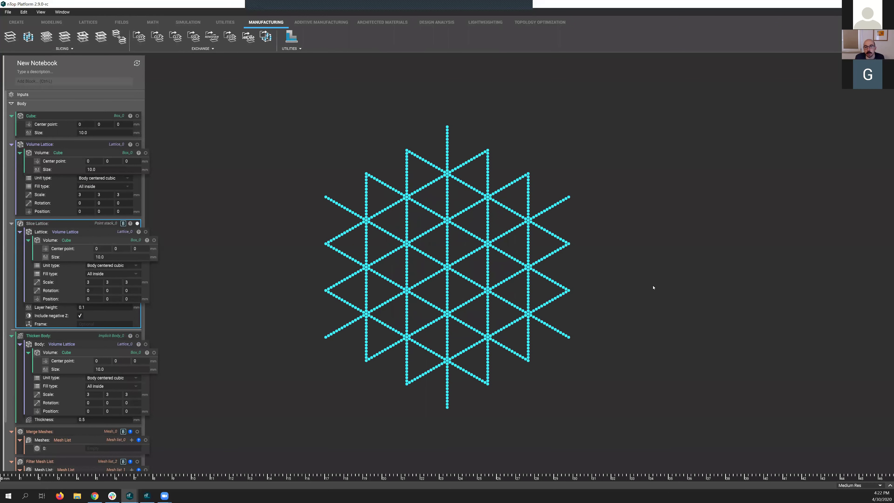
scroll(569, 318, up, 2)
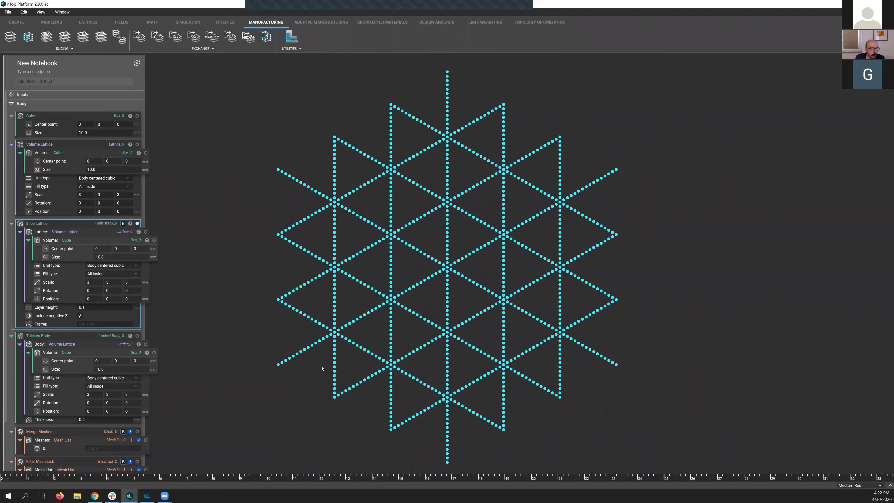
right_drag(321, 368, 361, 370)
click(367, 365)
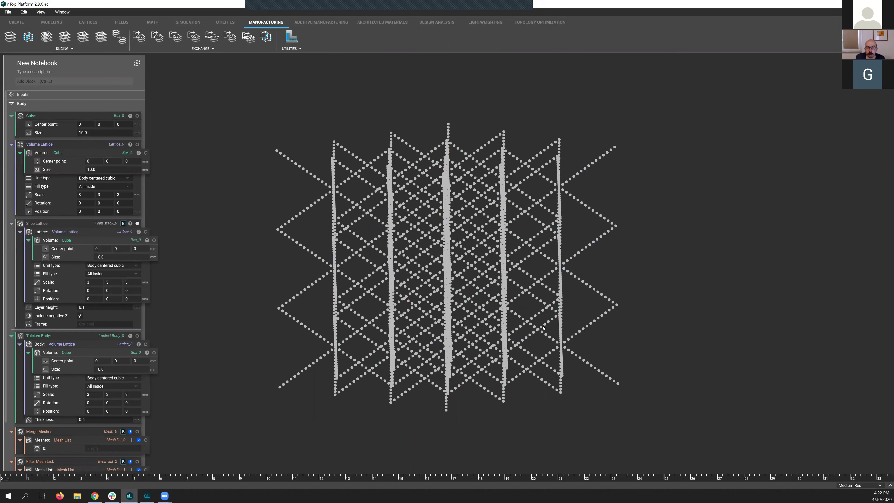
right_drag(541, 327, 542, 328)
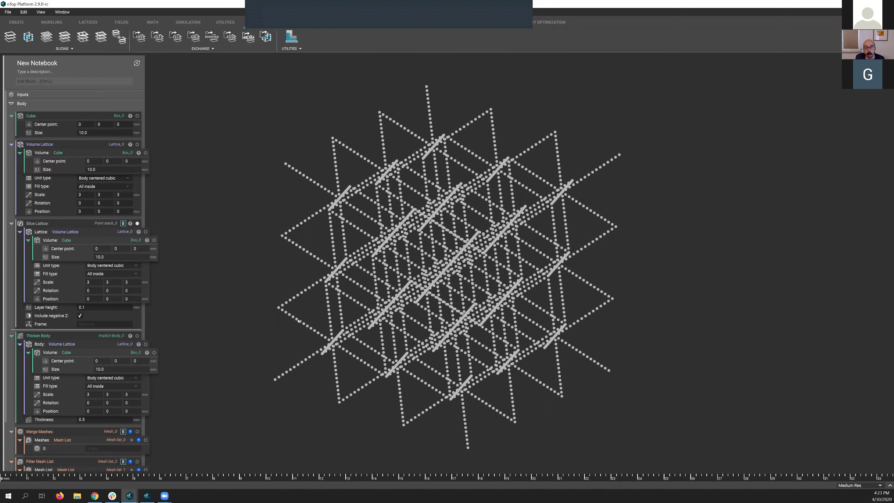
middle_drag(298, 321, 302, 323)
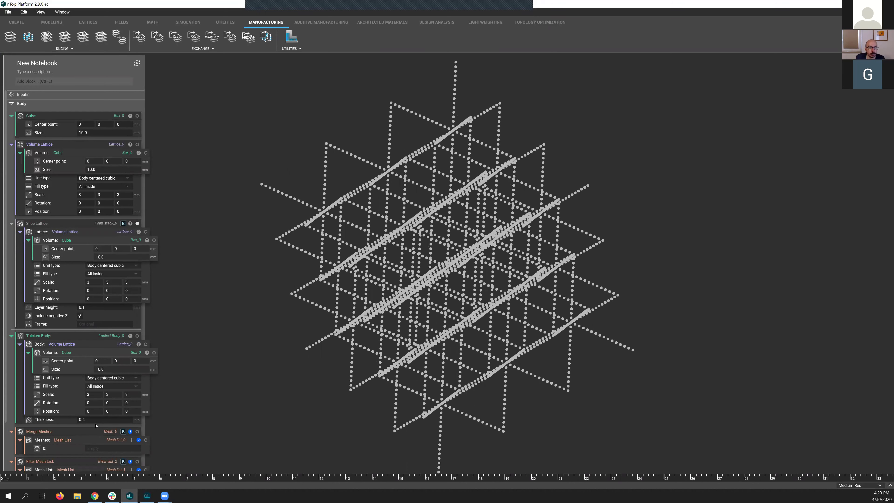
- Show the thickened lattice in the field viewer, hide the solid body and probe the field values
click(137, 335)
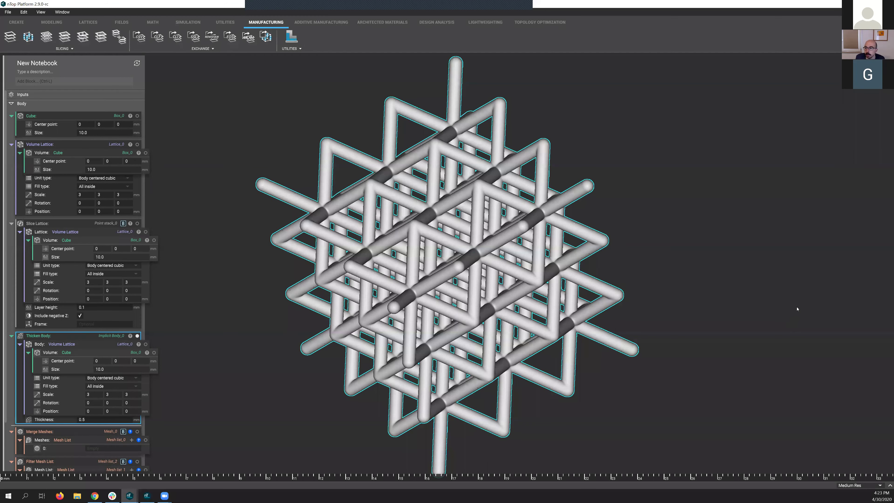
click(806, 308)
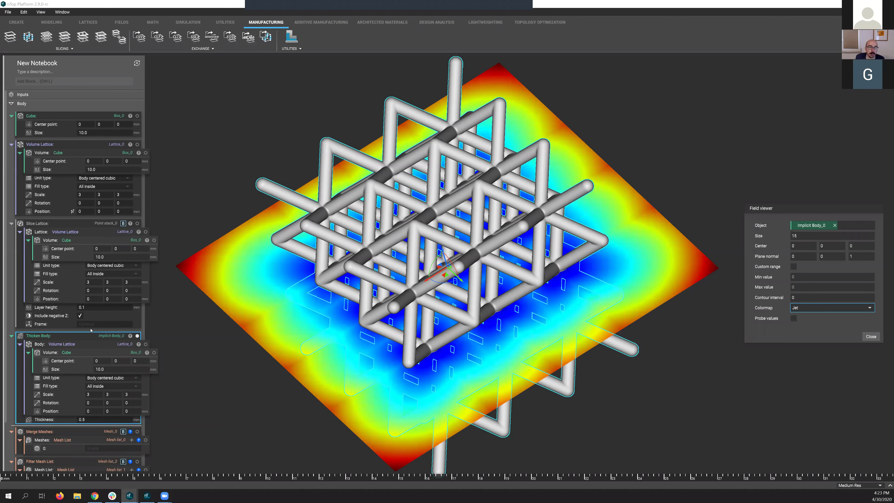
click(138, 336)
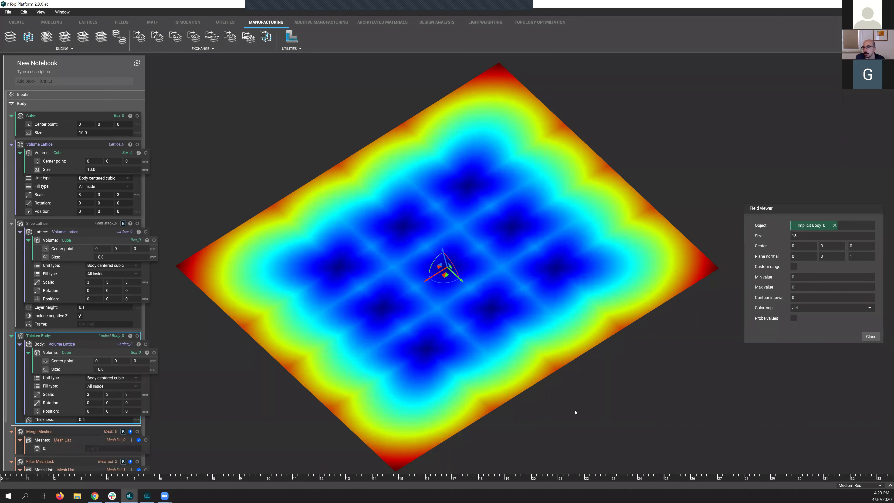
click(794, 319)
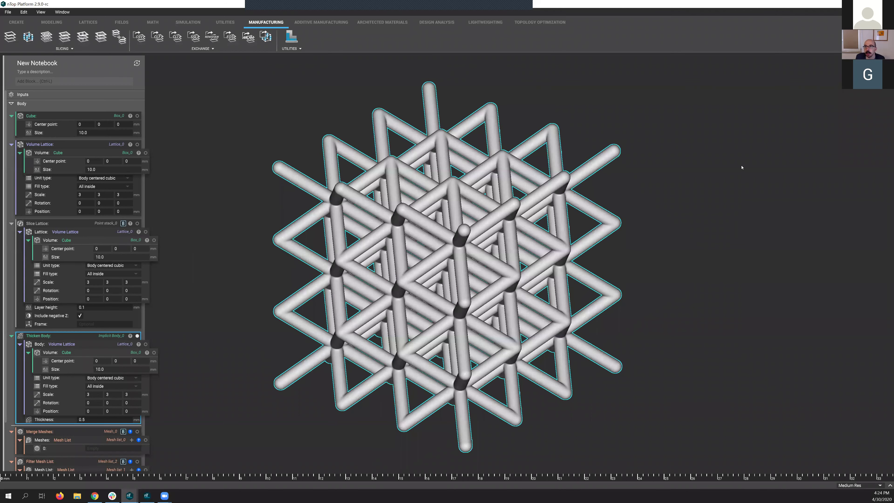
- Inspect the thickened lattice from an oblique angle and a straight side view
right_drag(463, 313, 436, 455)
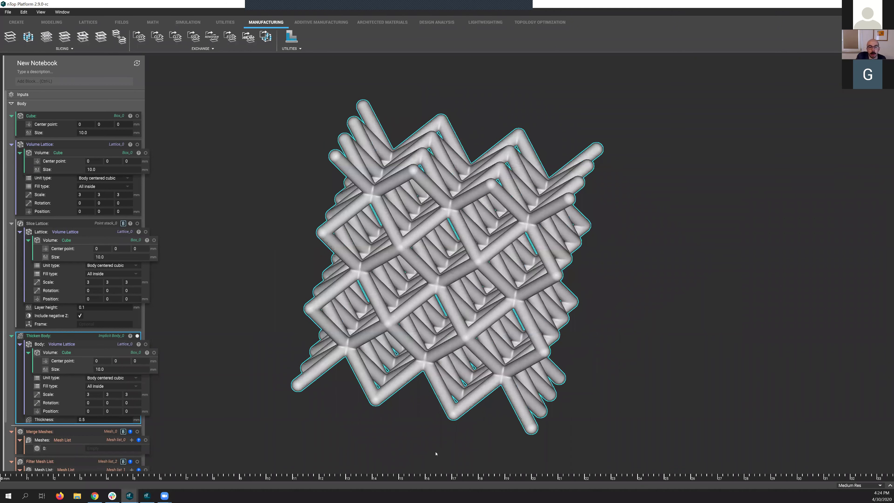
key(s)
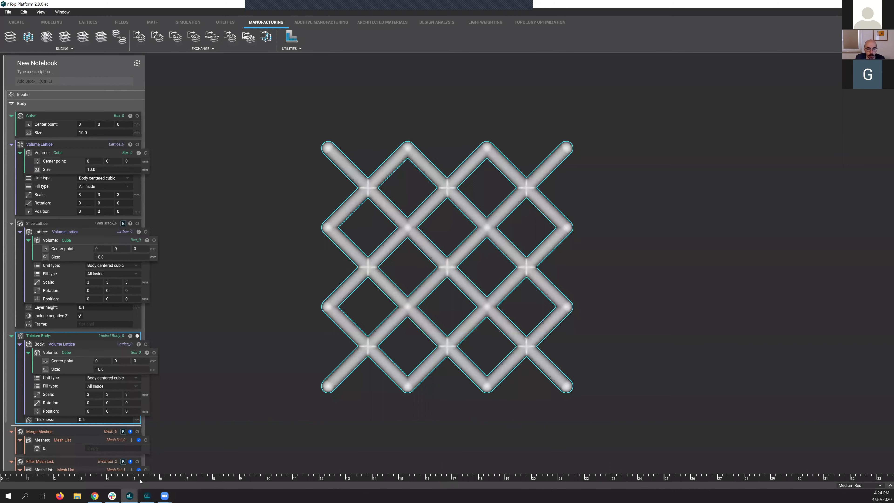
drag(272, 482, 493, 474)
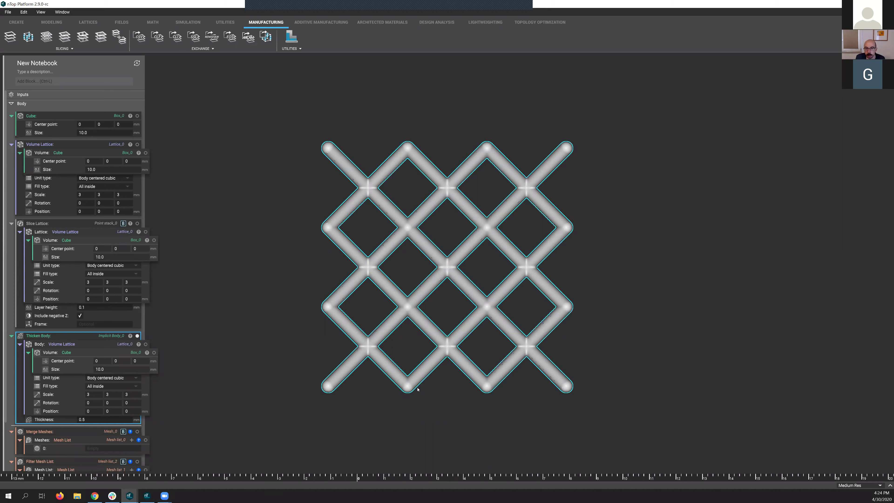
middle_drag(479, 415, 484, 436)
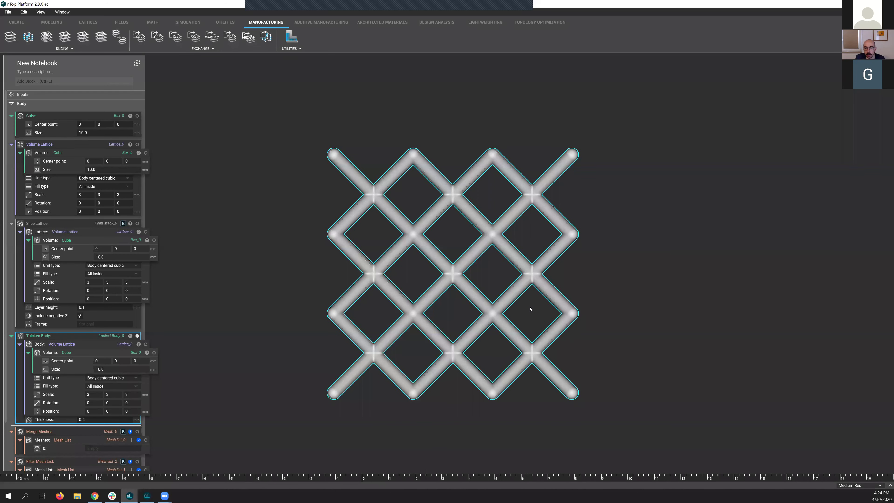
scroll(526, 306, up, 2)
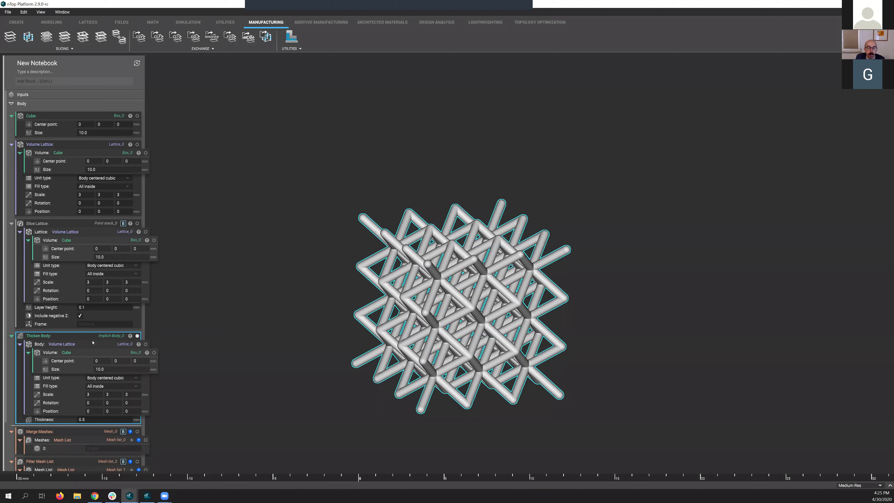
click(8, 12)
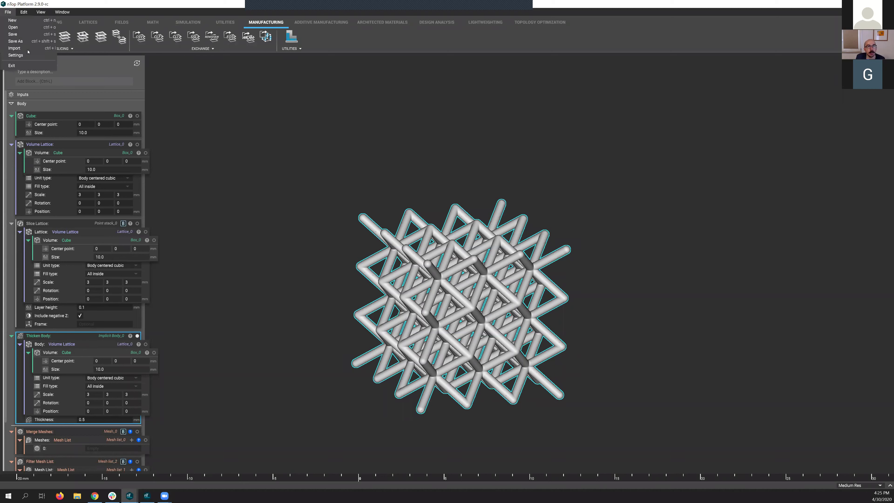
click(444, 182)
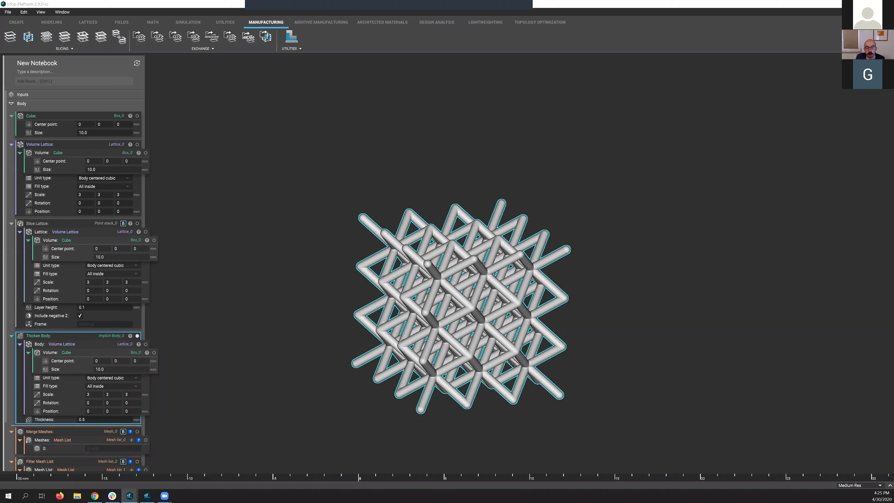
- Take the Volume Lattice out of the Thicken Body block and insert it again as its body
click(81, 330)
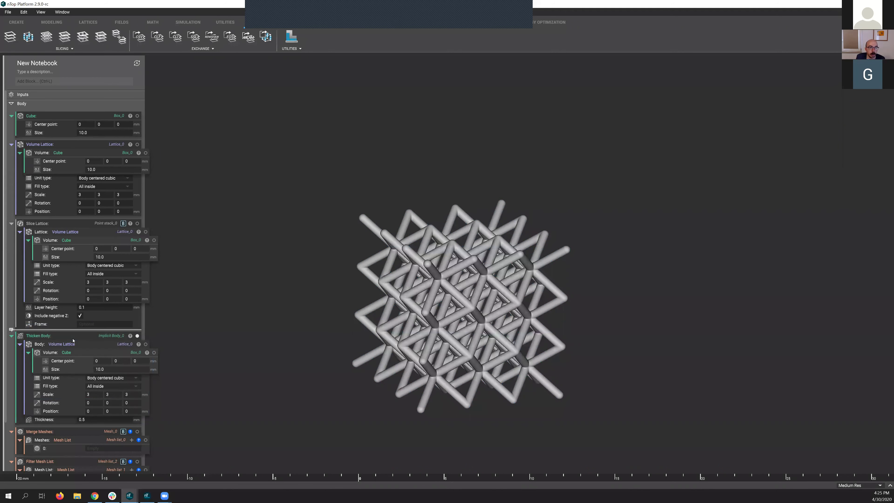
key(ctrl+z)
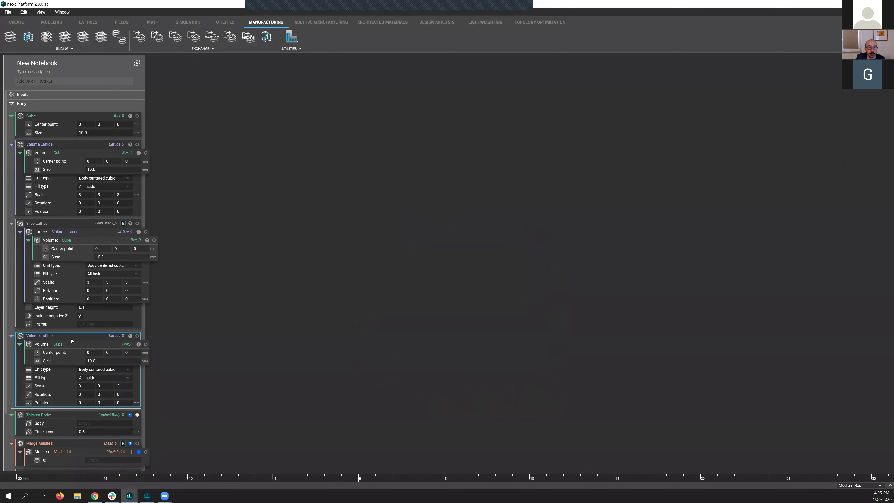
drag(71, 341, 239, 410)
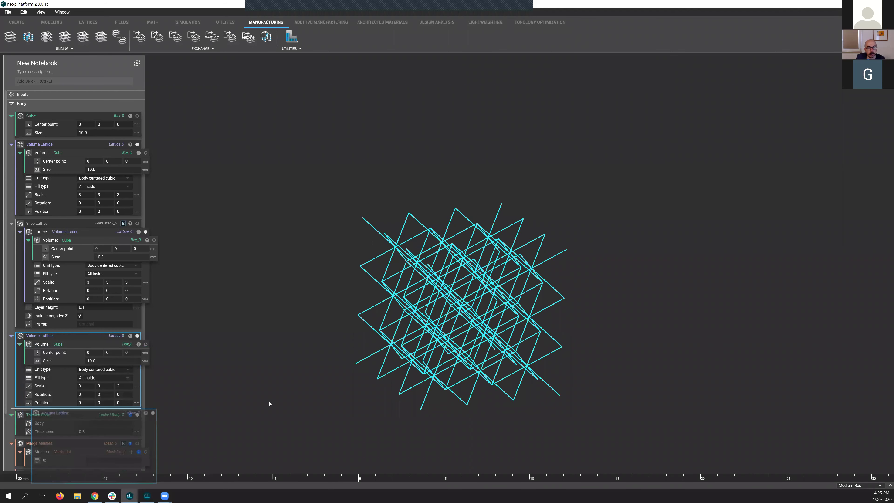
drag(150, 353, 152, 344)
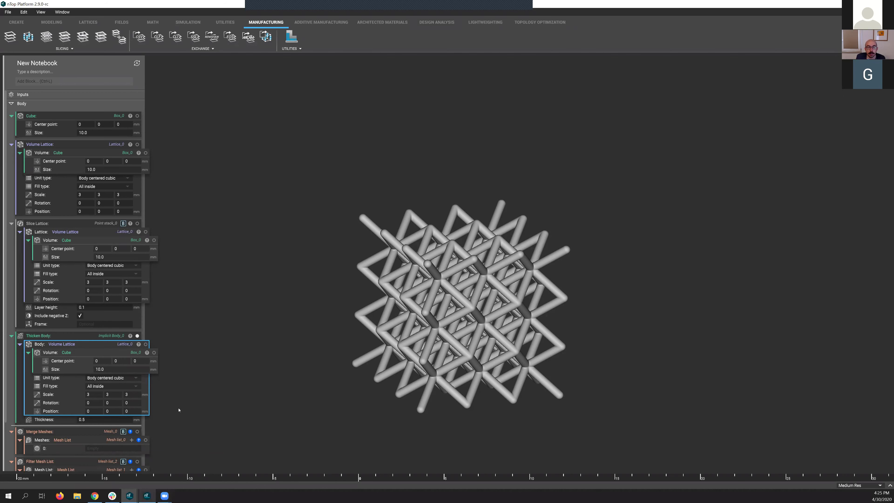
- Switch to the Cube.ntop notebook, hide the cylinder and show the standard BCC lattice body over the cell map
key(alt+Tab)
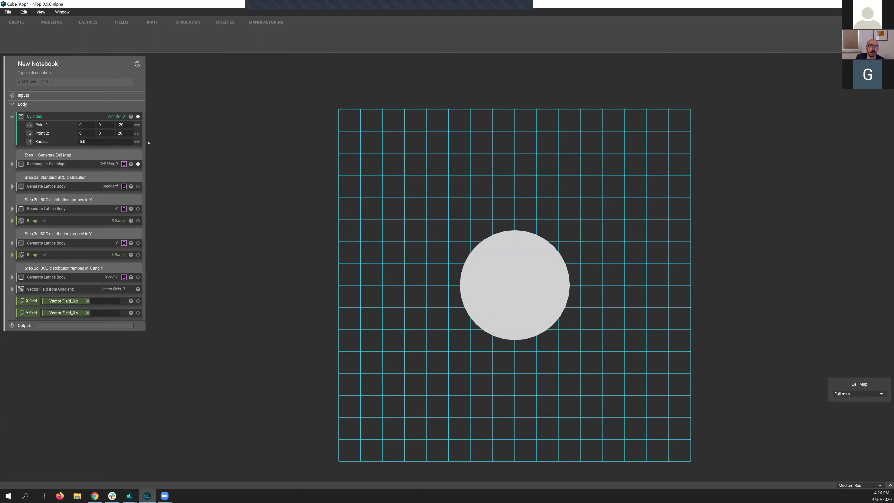
click(138, 116)
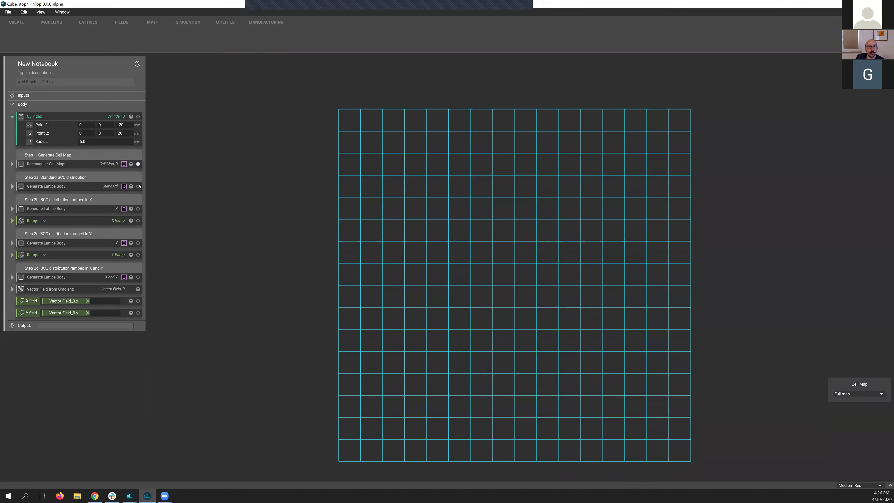
click(138, 186)
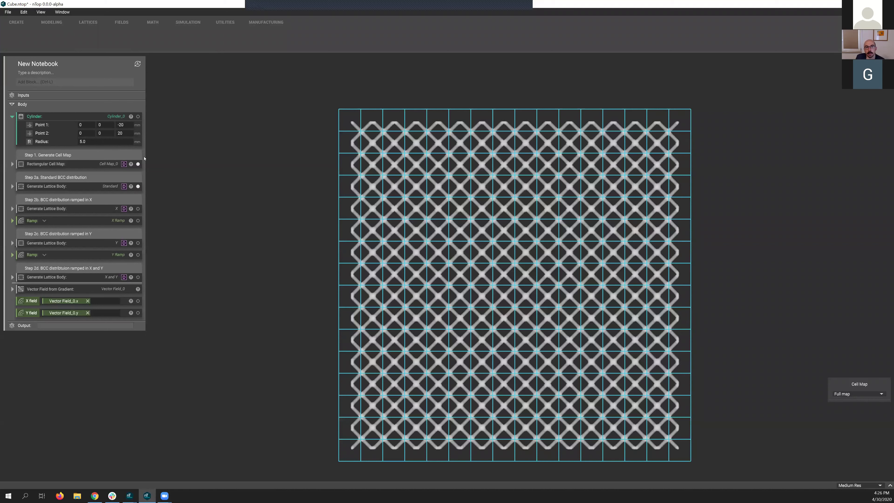
- Hide the standard lattice body and show the BCC lattice body ramped in X over the cell map
click(138, 164)
click(139, 209)
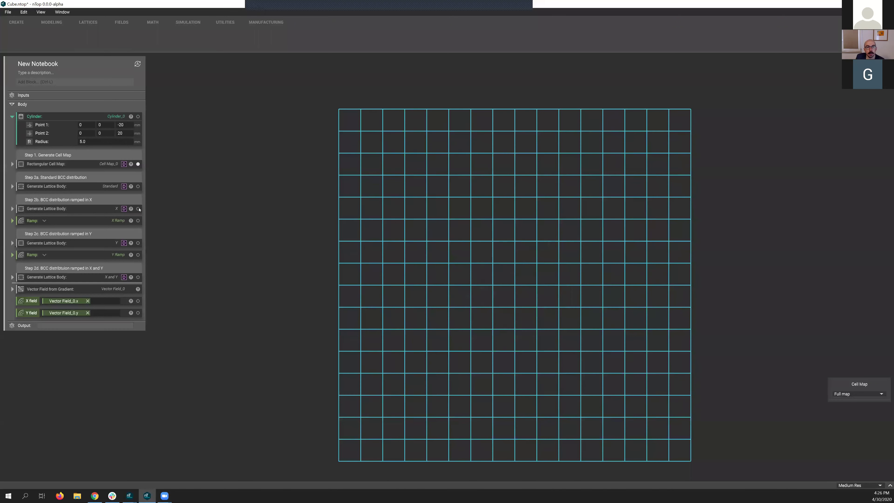
click(138, 208)
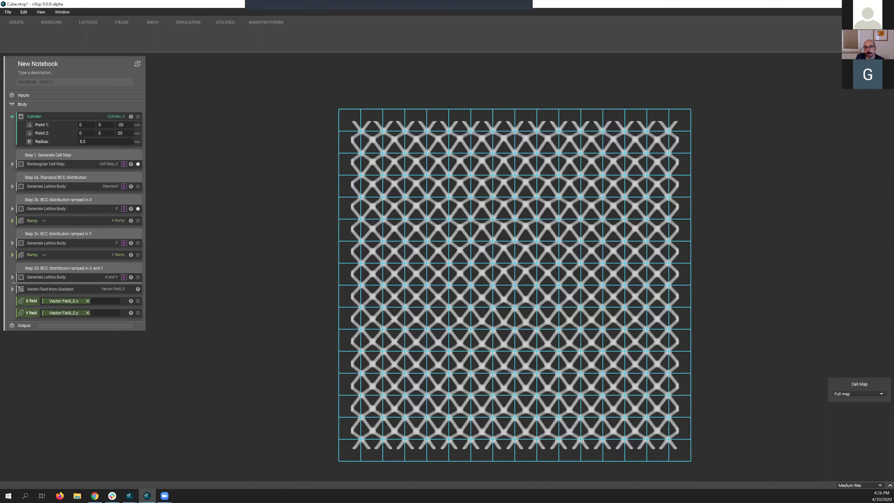
drag(458, 232, 468, 230)
drag(439, 255, 449, 251)
drag(456, 280, 464, 279)
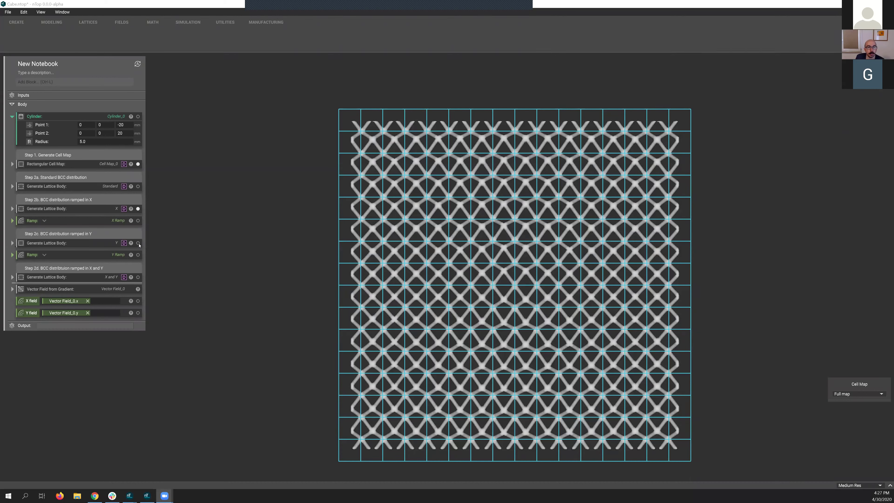
- Show the BCC lattice body ramped in Y over the cell map and hide the body ramped in X
click(140, 212)
click(139, 242)
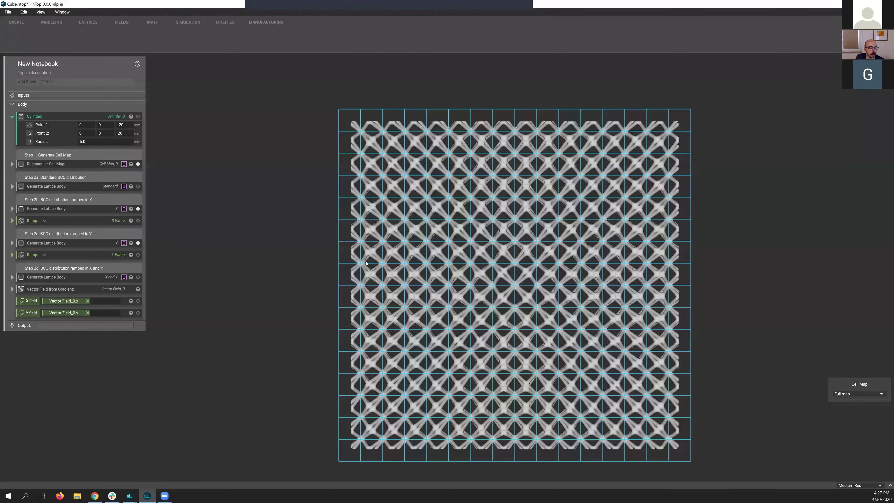
click(138, 208)
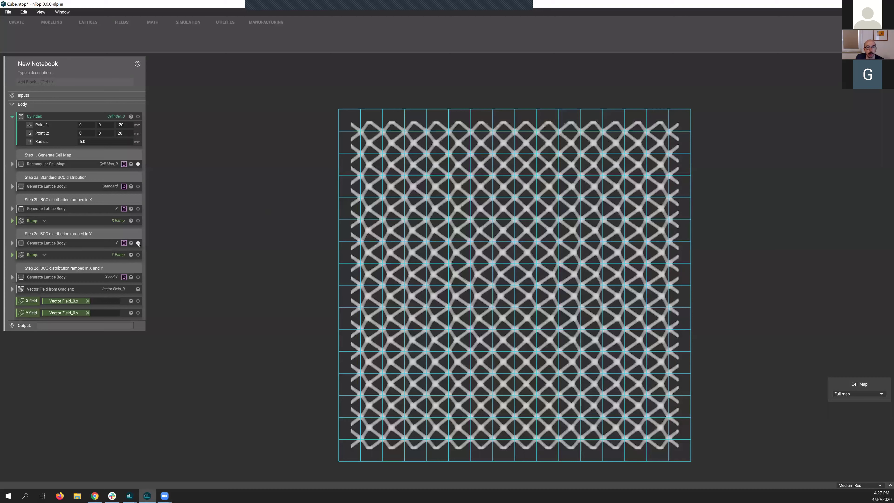
- Swap the Y-ramped lattice body for the one ramped in X and Y, and hide it after viewing, leaving only the cell map displayed
click(138, 242)
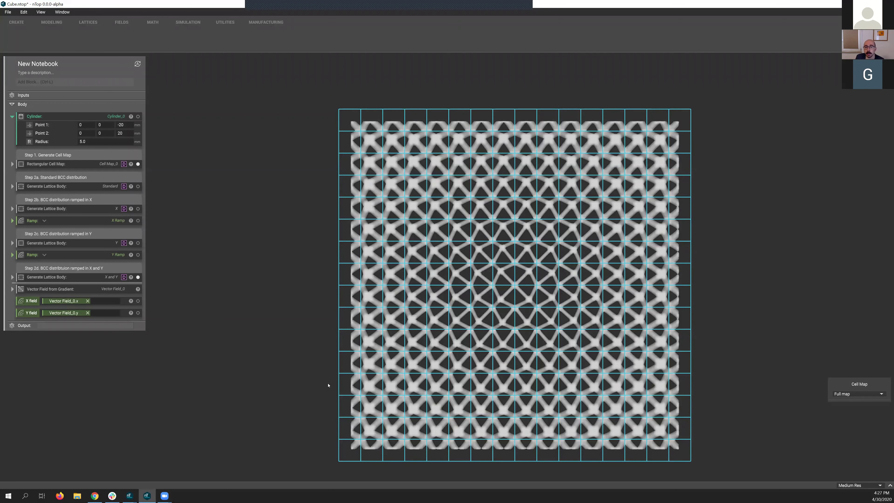
click(138, 277)
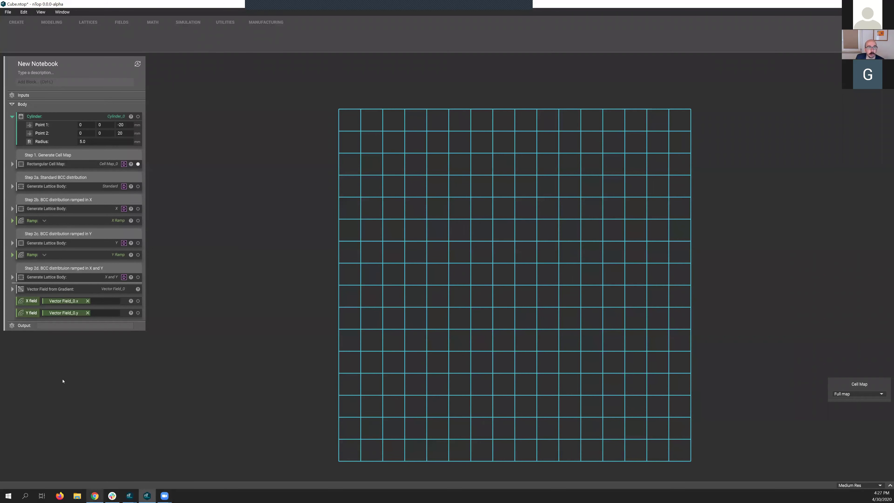
- Switch to the What's New - nTop April 2020 deck in Google Slides and present it from Spacemouse Support through to the Architected Materials slide
key(alt+Tab)
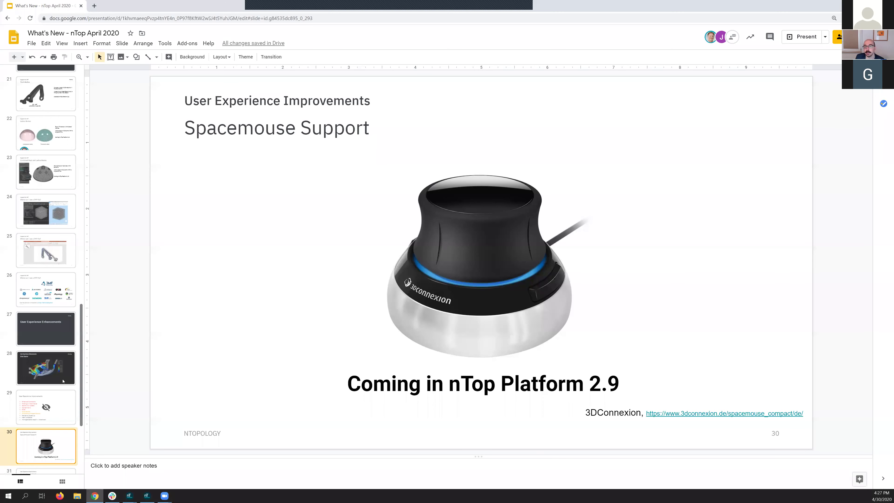
key(ctrl+F5)
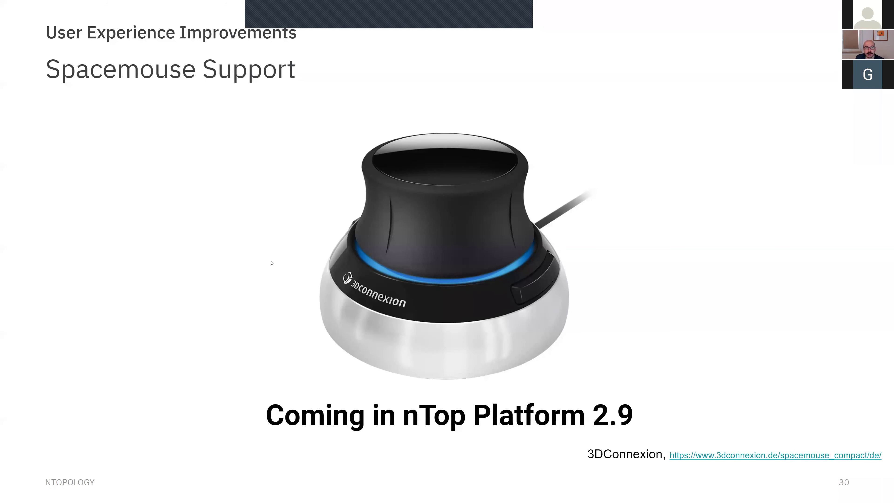
key(Right)
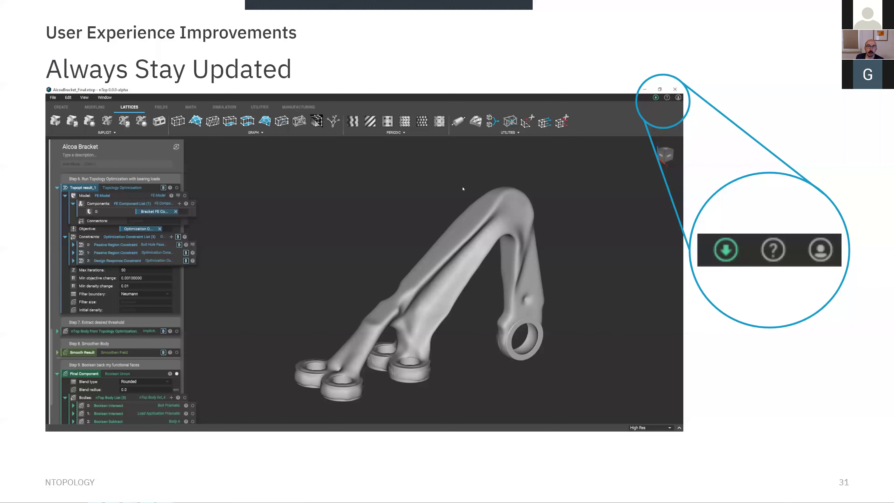
key(Right)
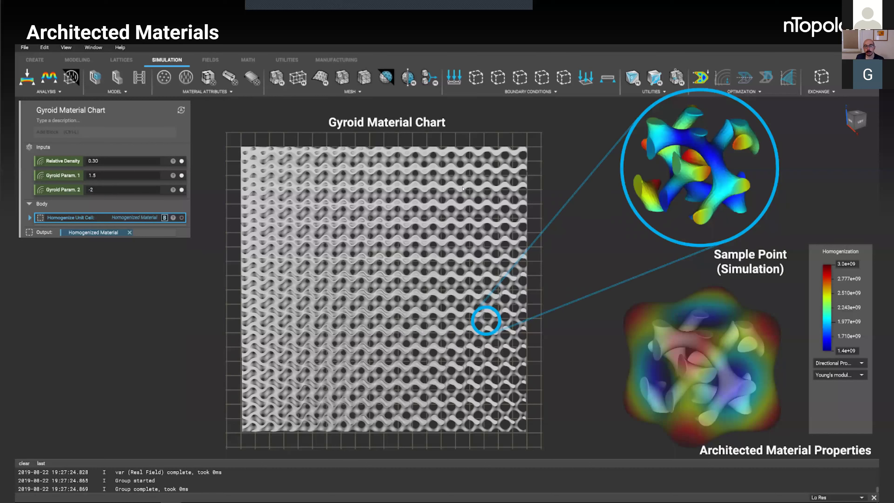